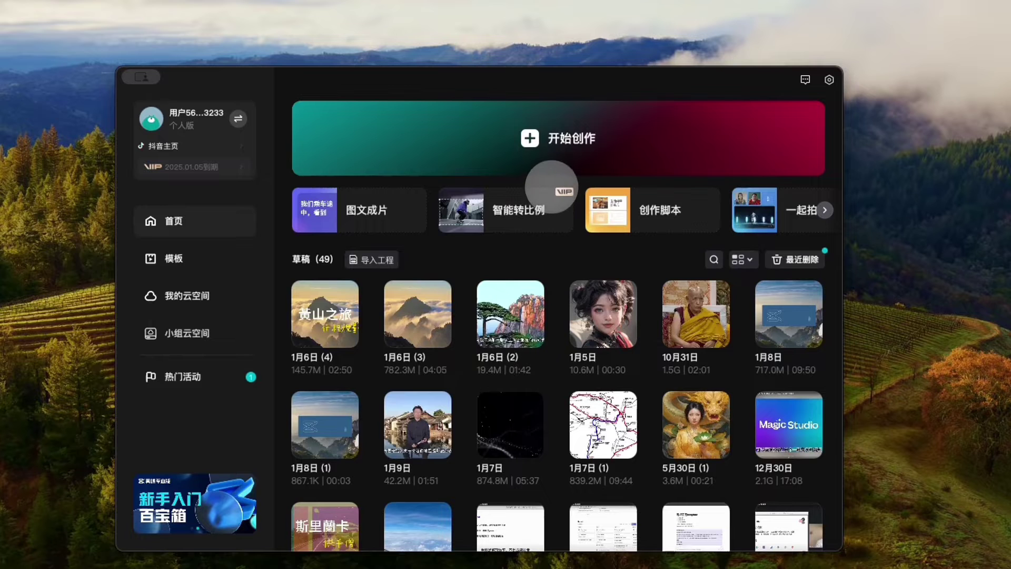
Step: Start a new project, import IMG_5555.MP4 and add it to the timeline
click(556, 144)
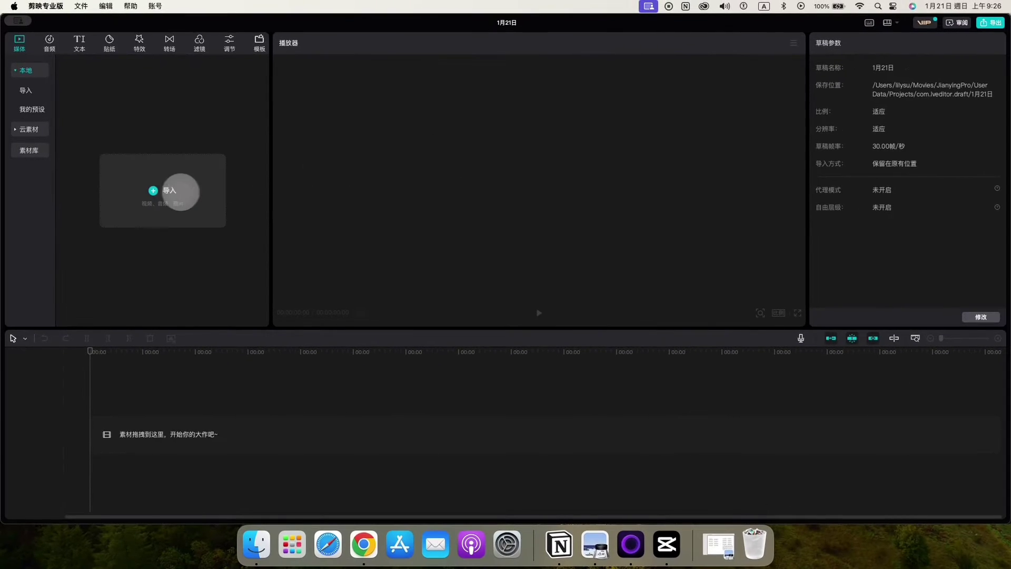
click(196, 194)
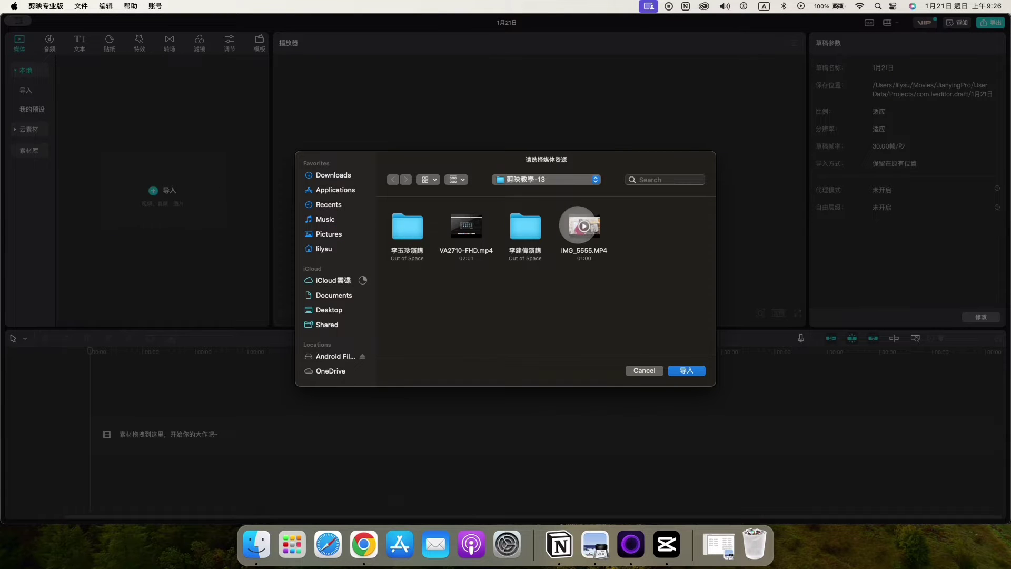
click(686, 371)
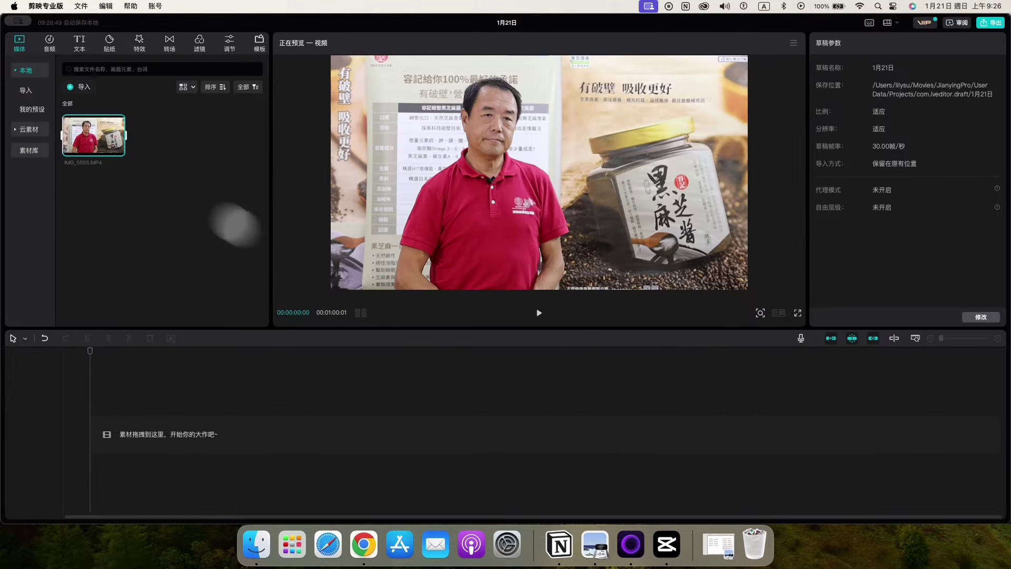
click(118, 150)
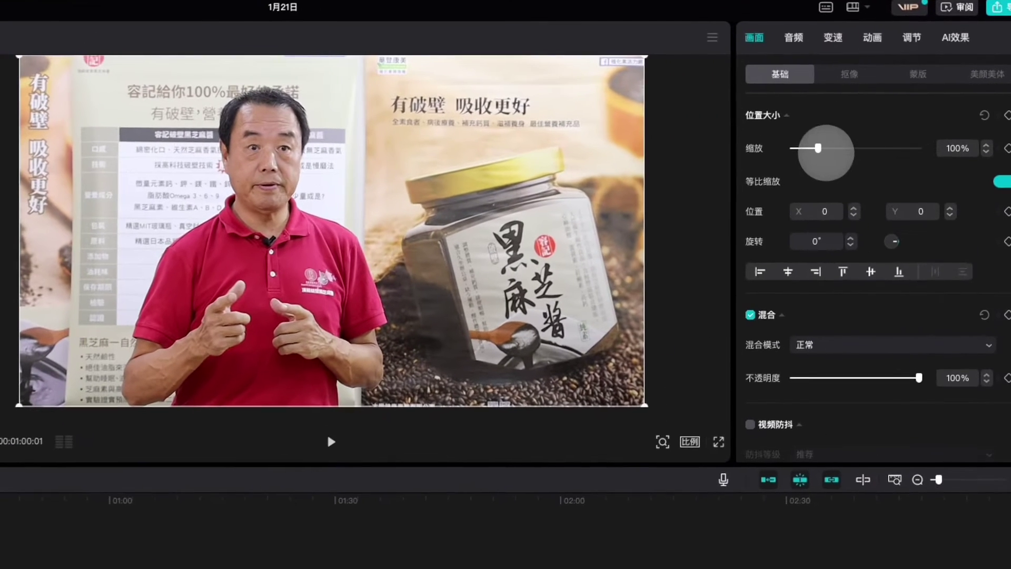
Step: Enable audio noise reduction (音频降噪) in the audio settings of the IMG_5555.MP4 clip
click(792, 37)
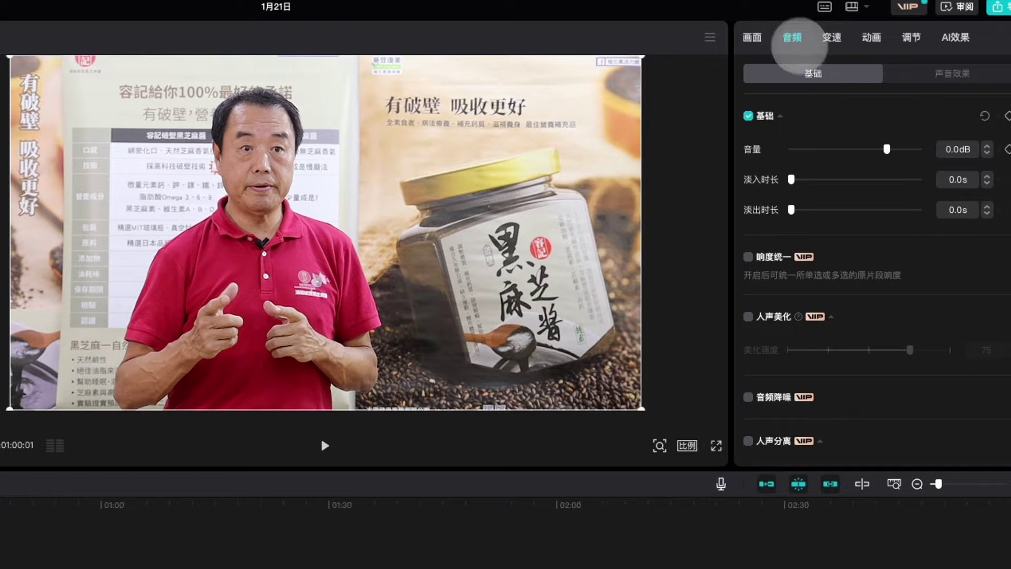
scroll(847, 255, down, 1)
scroll(847, 255, down, 2)
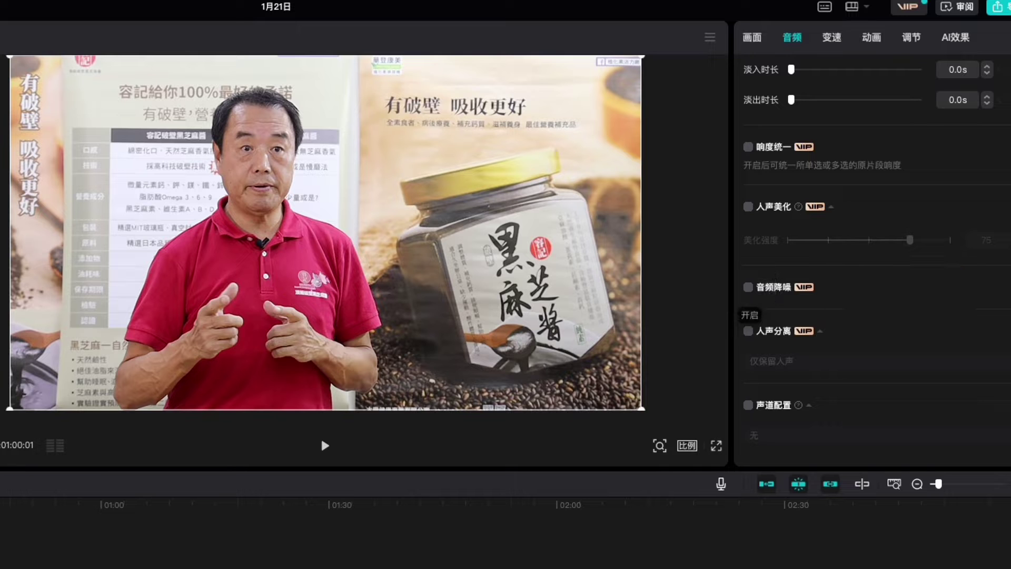
click(748, 287)
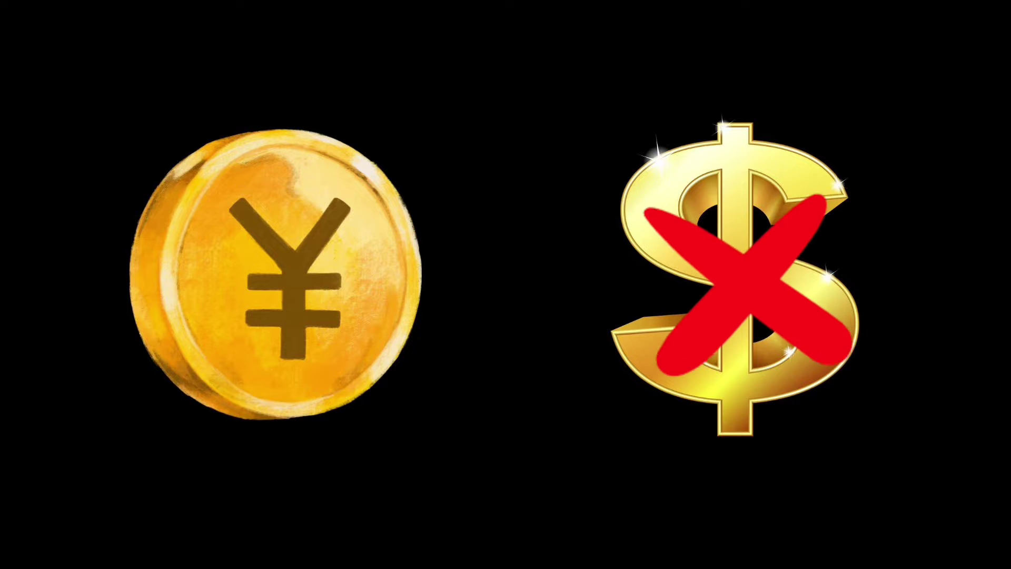
click(748, 287)
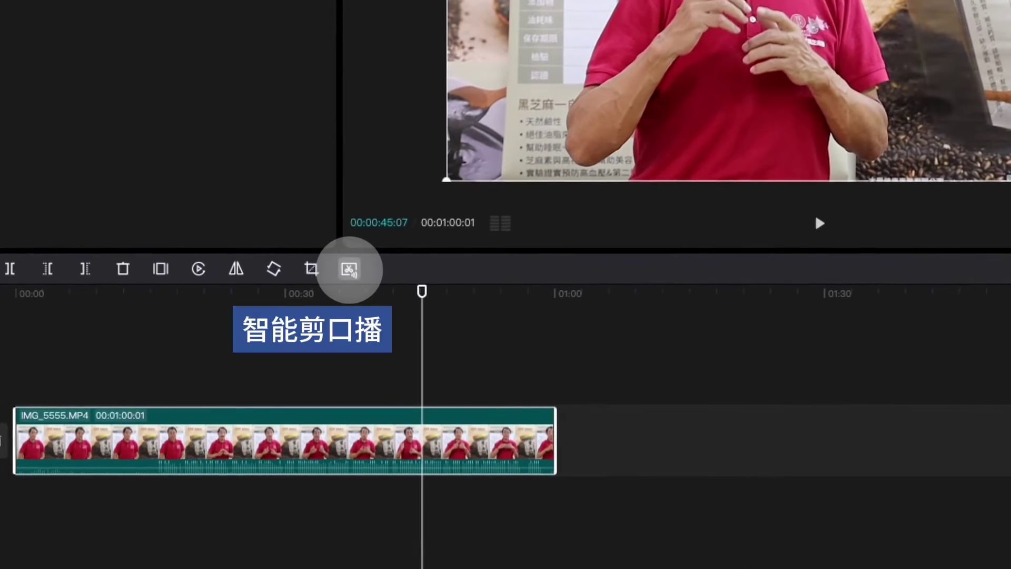
Step: Run 智能剪口播 on the clip, mark its invalid segments and delete the pauses, filler words and repetitions
click(351, 269)
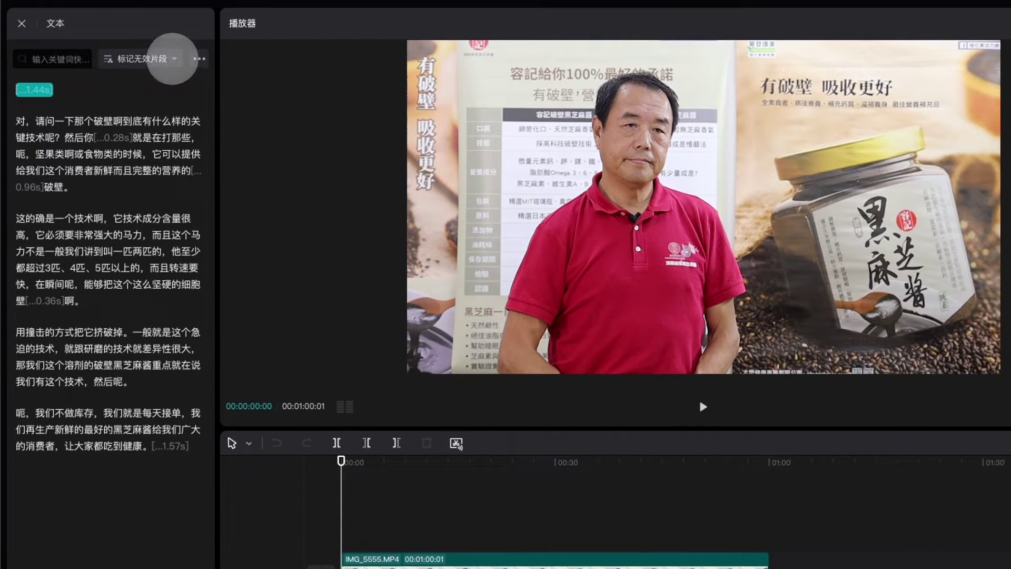
click(173, 58)
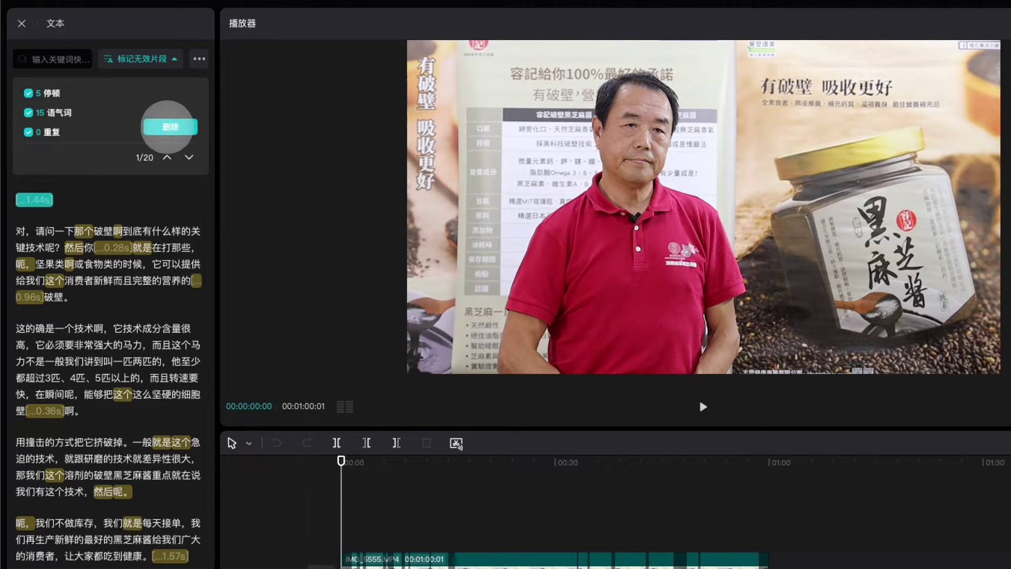
click(168, 127)
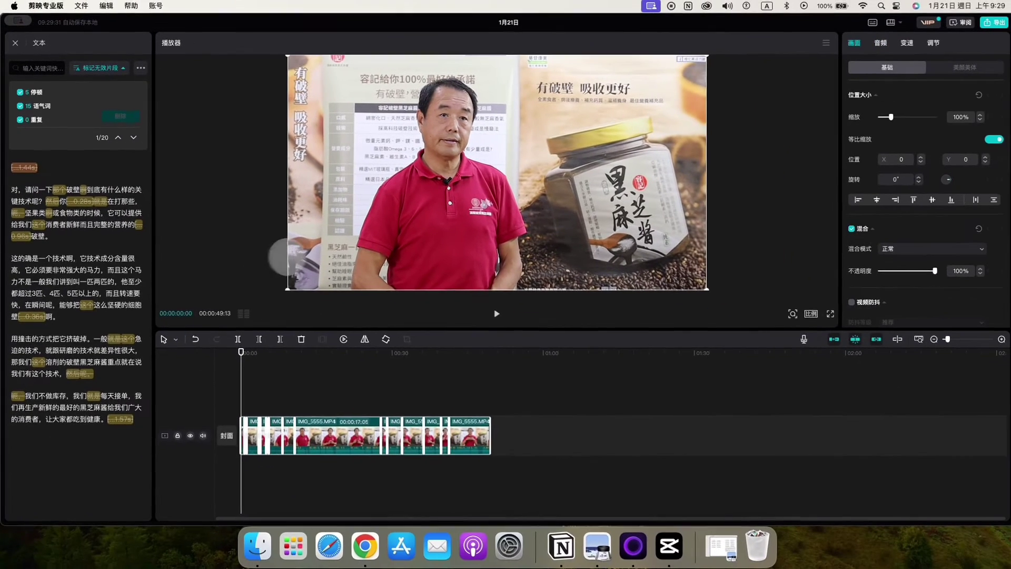
Step: Play back the trimmed timeline and check the cut at the deleted 0.96s pause before 破壁
click(997, 338)
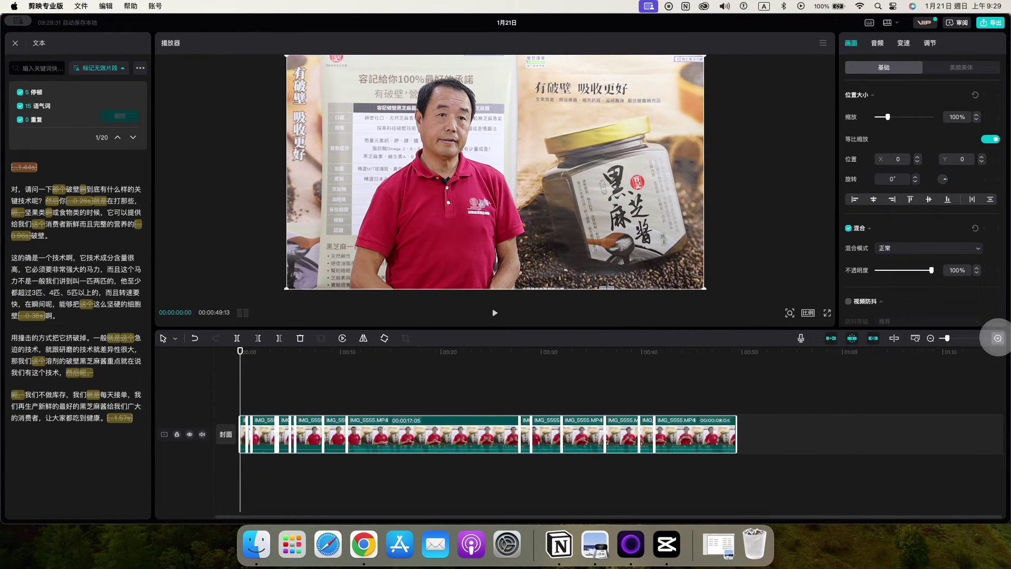
click(997, 338)
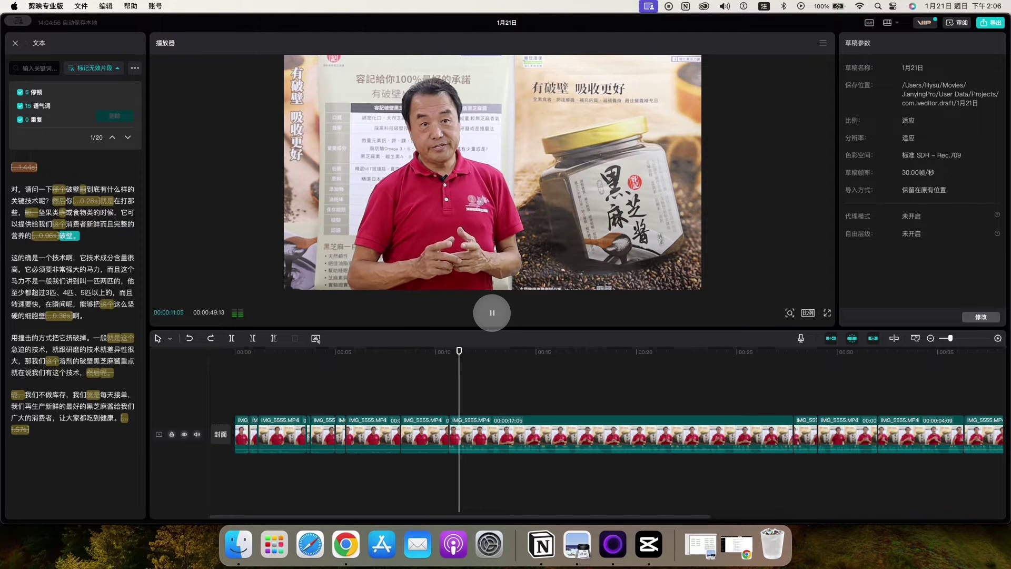
click(492, 313)
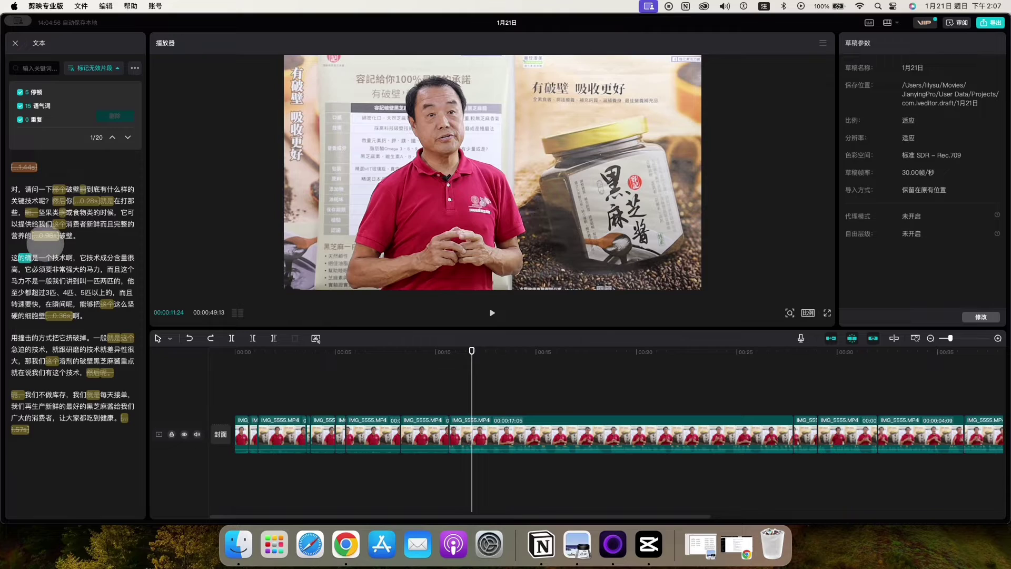
click(44, 237)
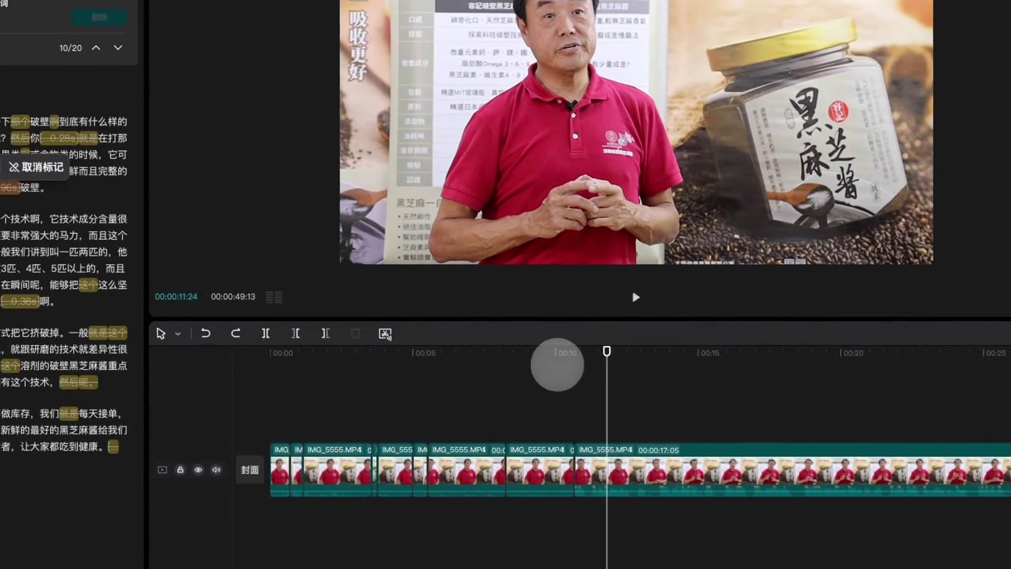
click(625, 388)
click(632, 296)
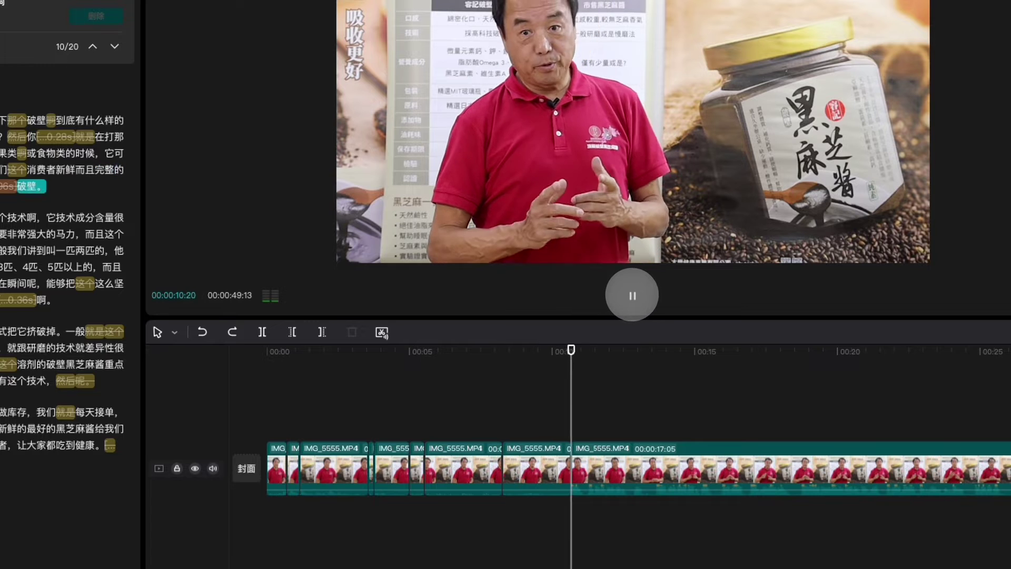
click(633, 296)
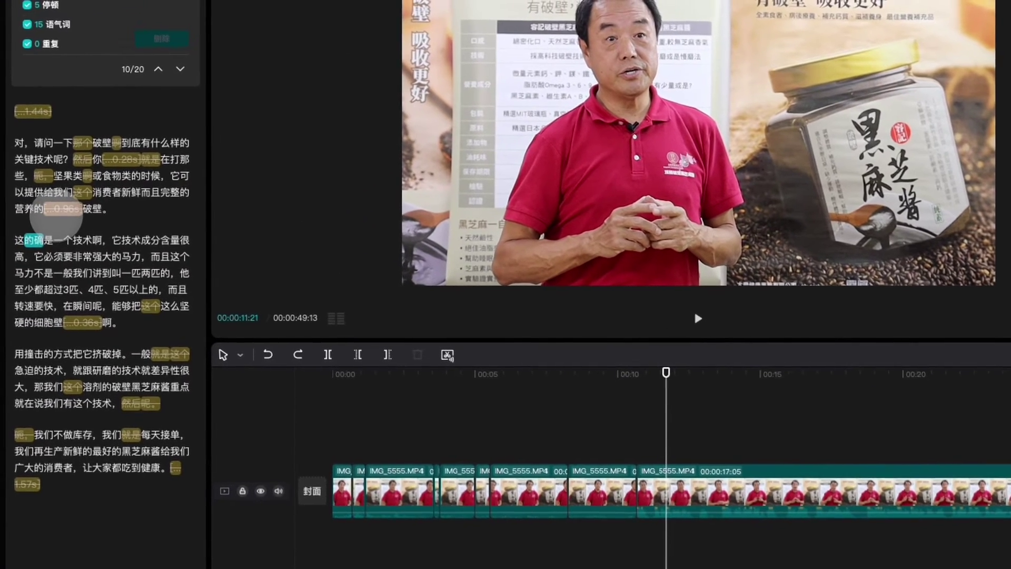
Step: Restore the deleted 0.96s pause before 破壁 in the transcript and play back that passage
click(62, 209)
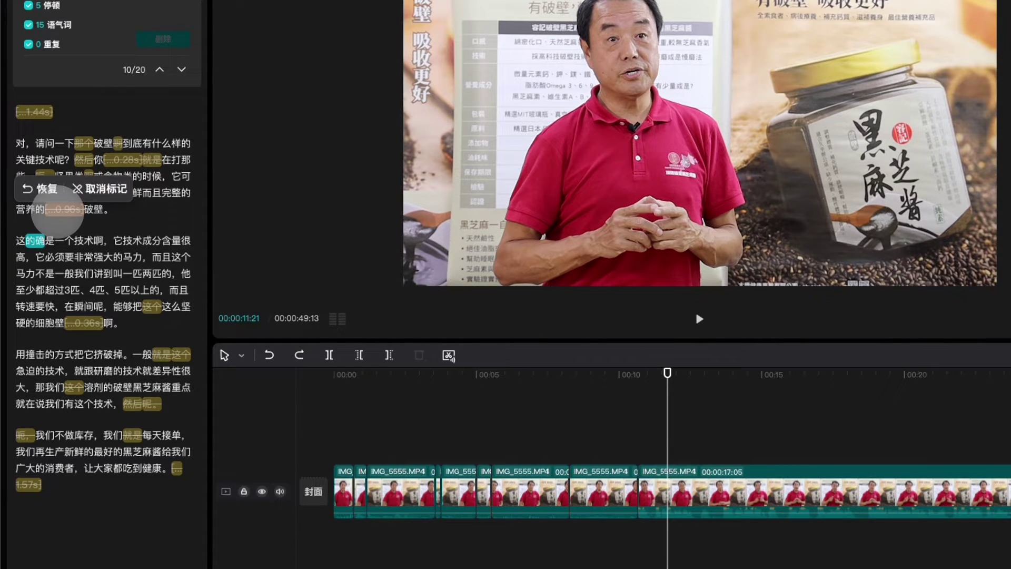
click(42, 188)
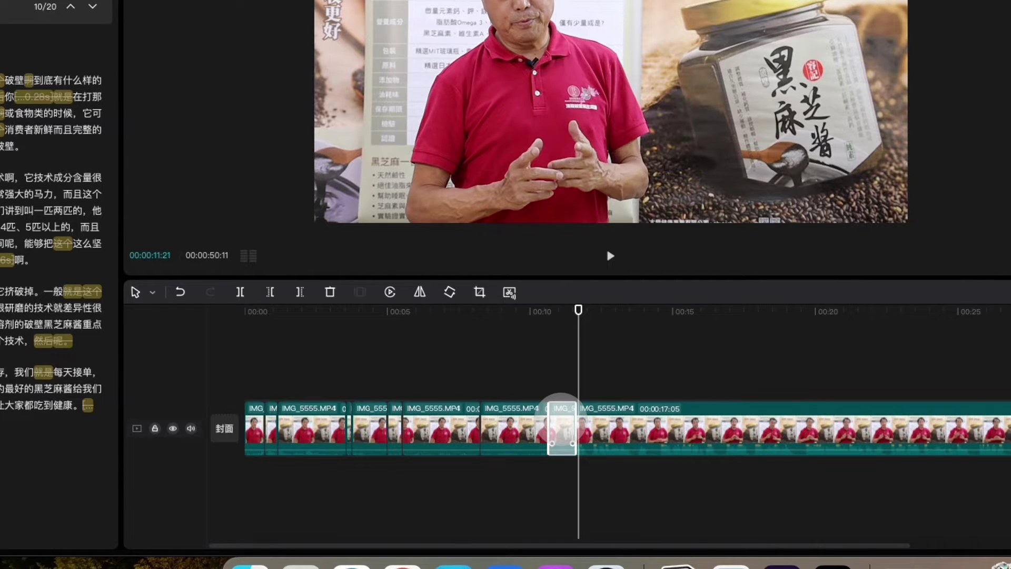
click(500, 310)
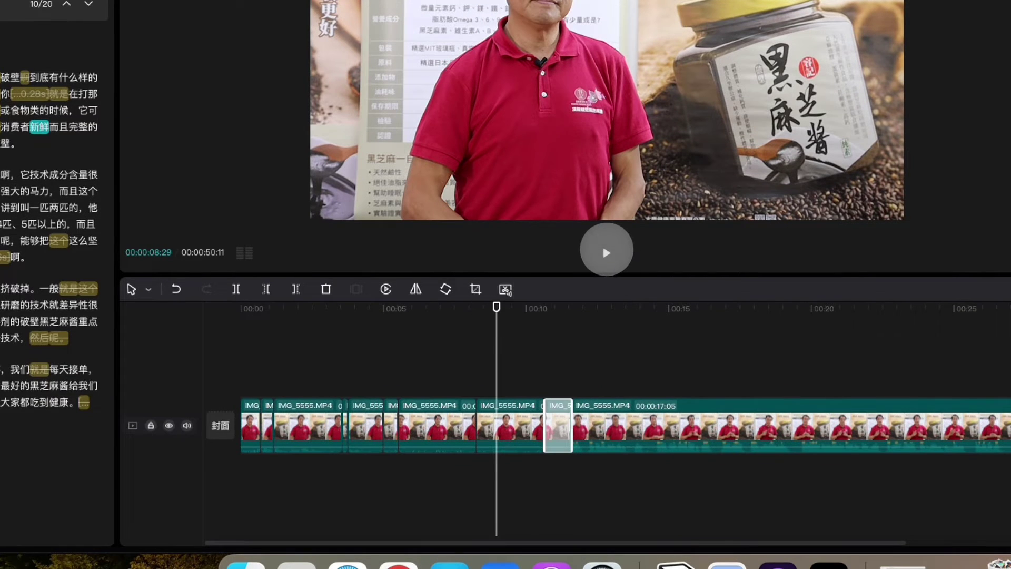
click(607, 250)
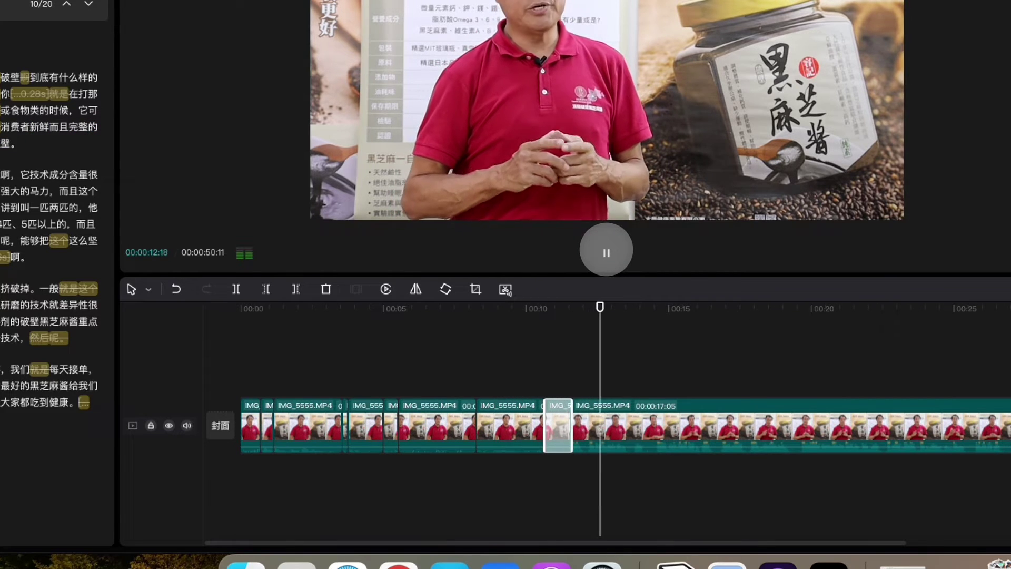
click(606, 251)
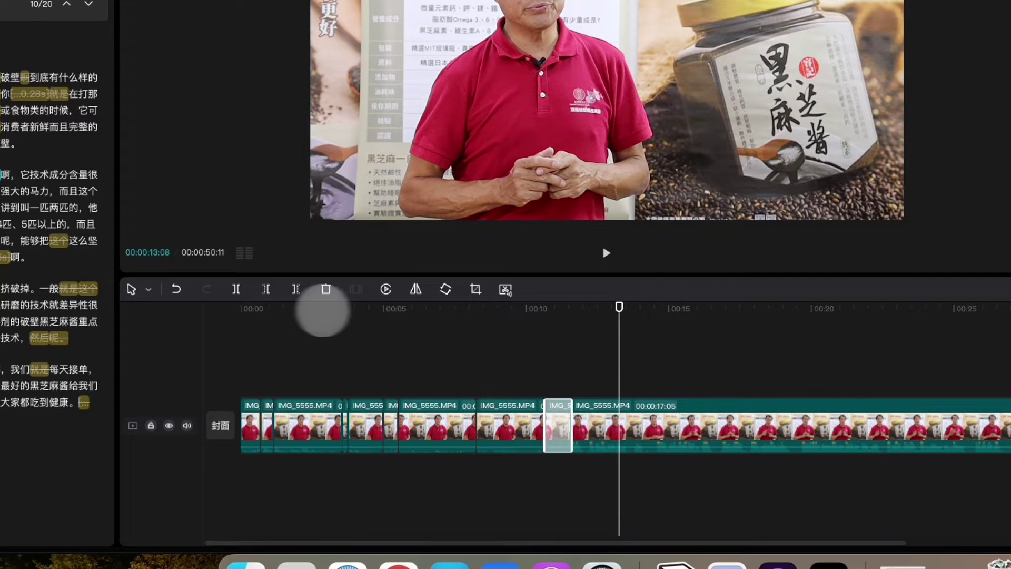
Step: Play the video from the beginning and delete the opening word 对 from the transcript
click(242, 311)
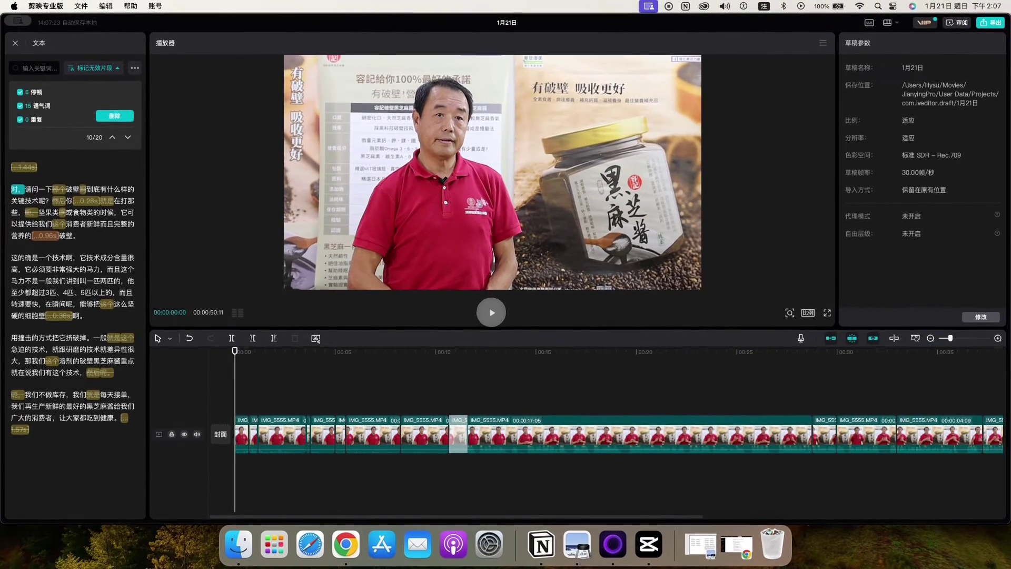
click(491, 313)
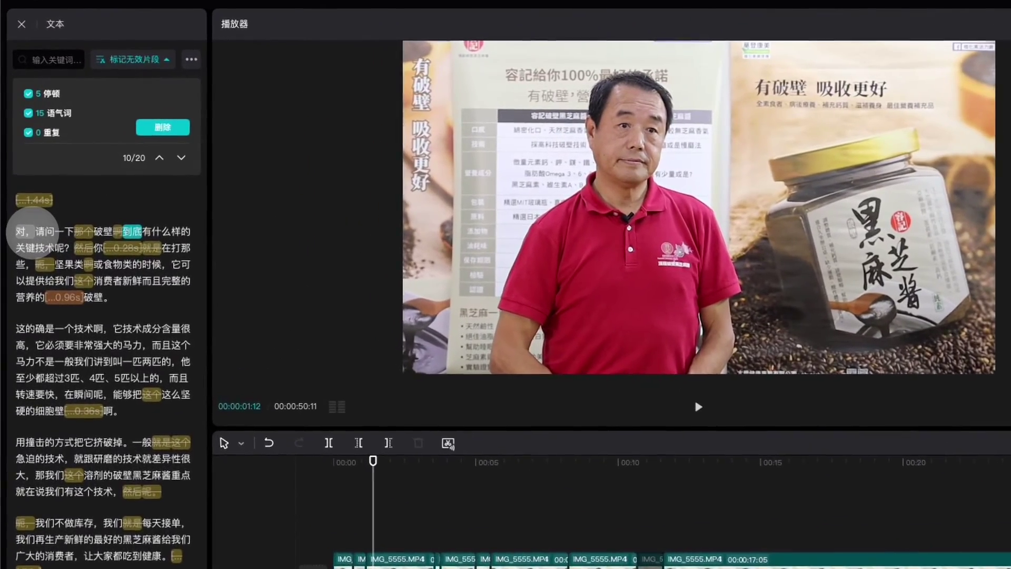
click(31, 230)
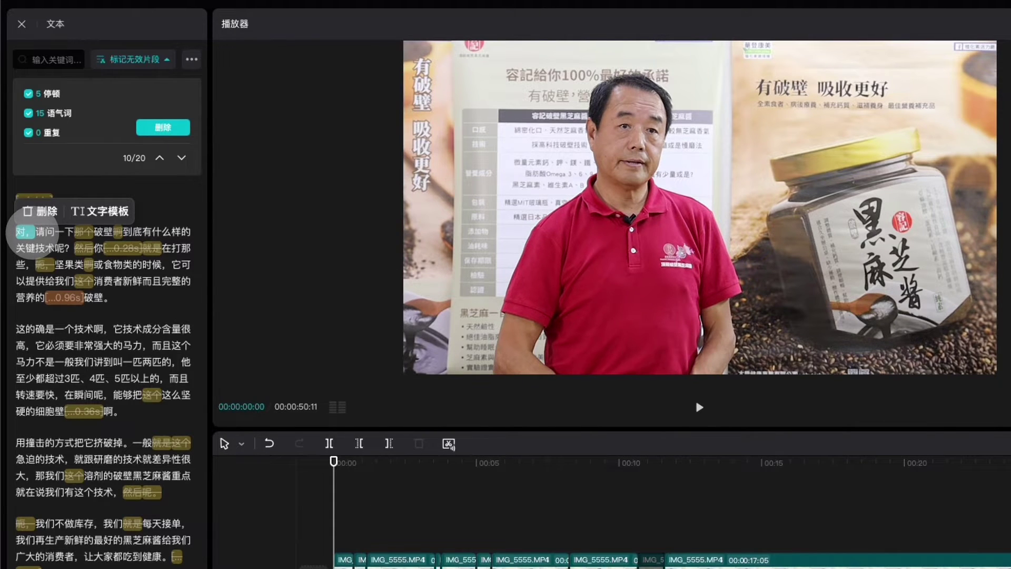
click(45, 210)
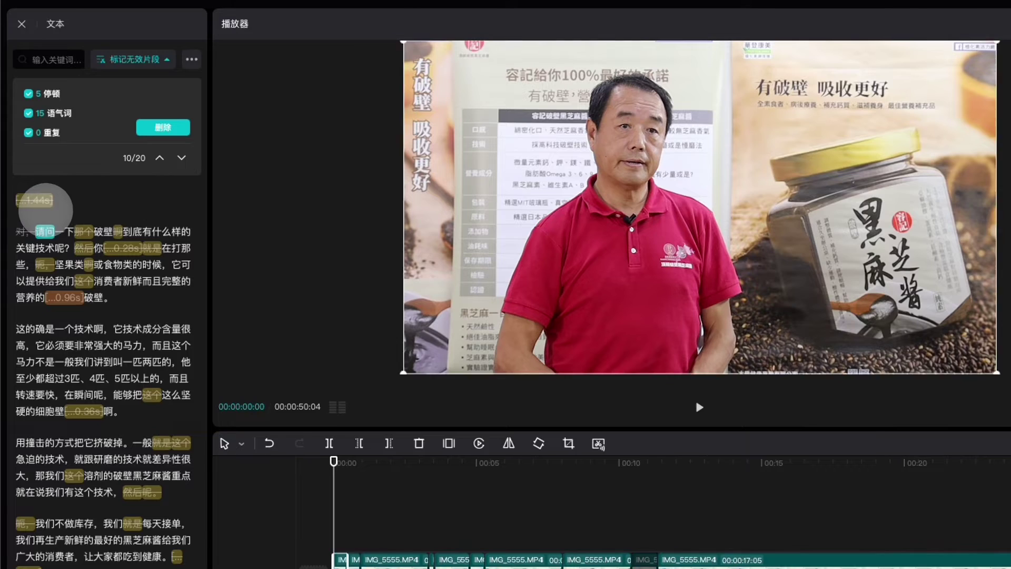
Step: Continue the playback and delete the filler word 啊 at the end of the transcript's second paragraph
click(700, 407)
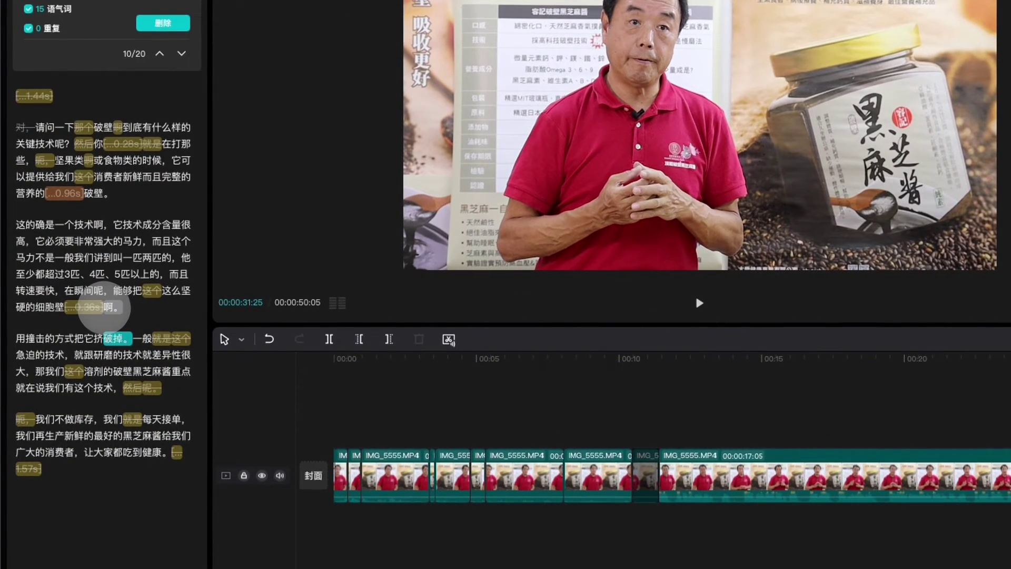
click(109, 307)
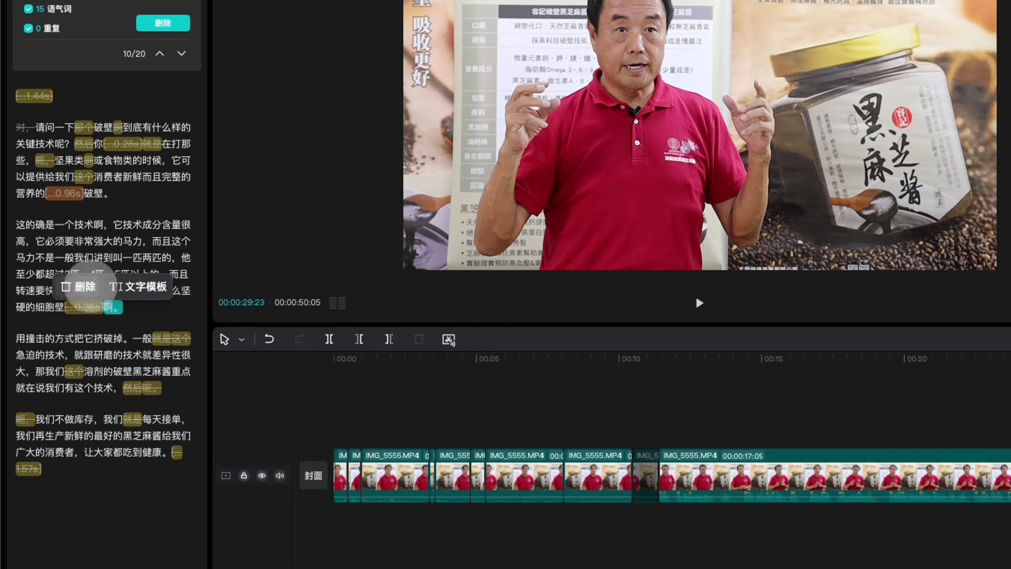
click(80, 287)
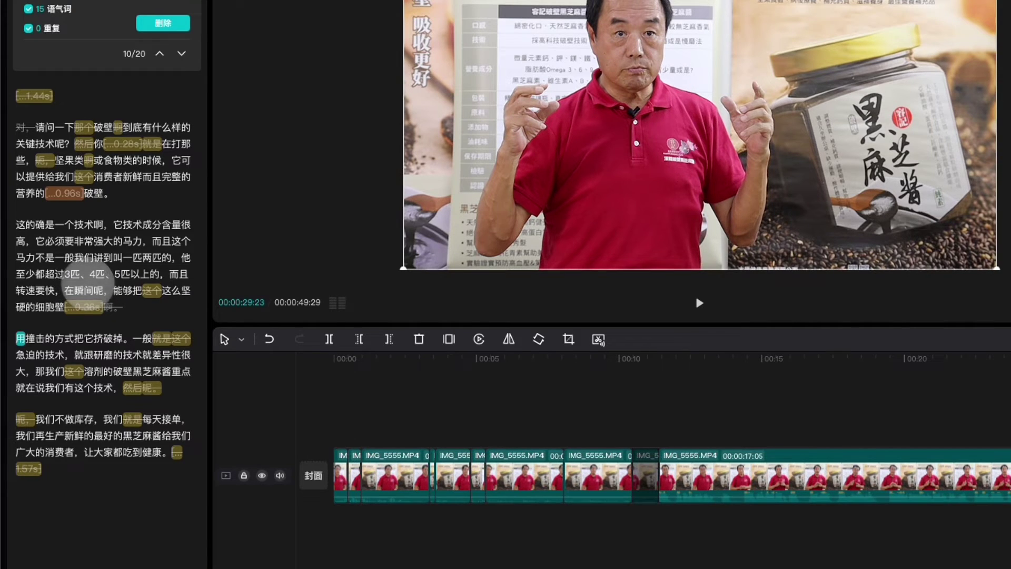
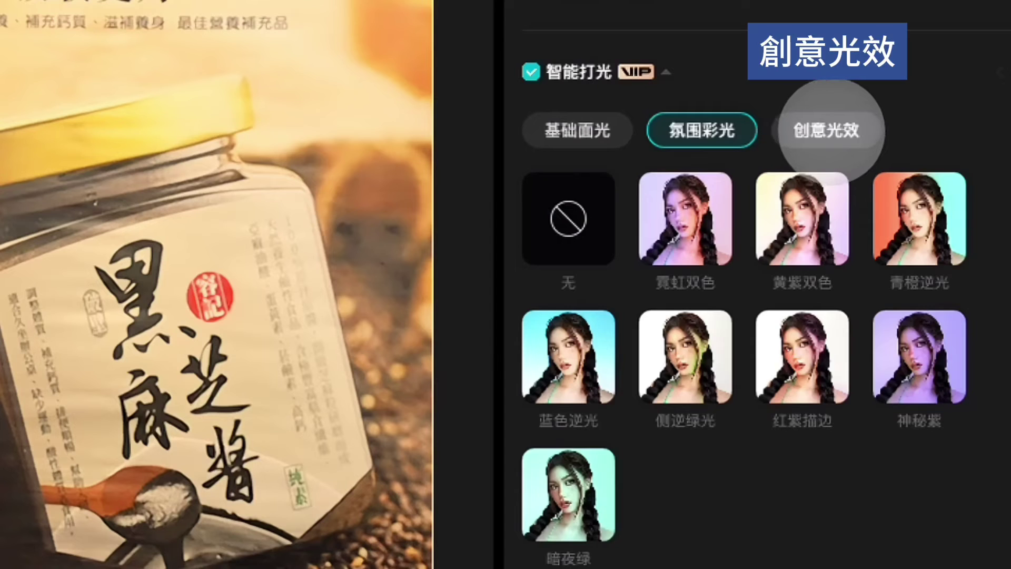
Step: Try the 温柔面光 and 金属高光 presets of 智能打光's basic face lights, and apply 清晨阳光 to the selected clip
click(887, 145)
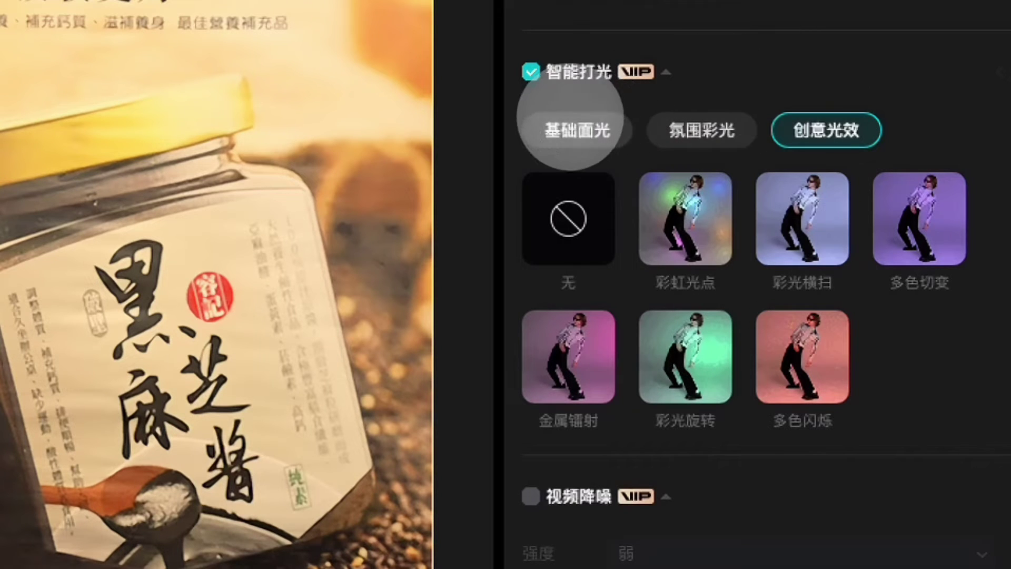
click(570, 129)
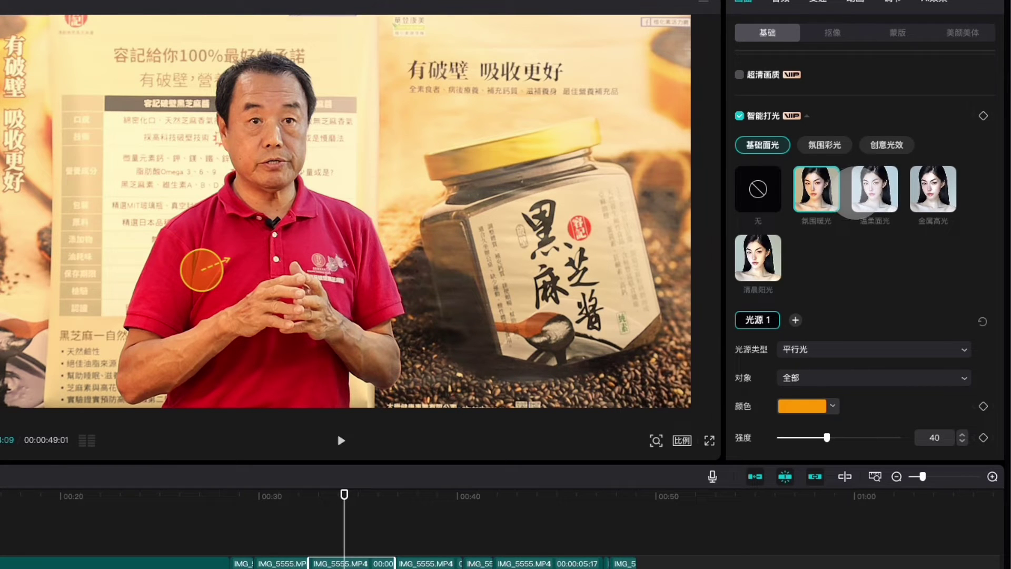
click(869, 189)
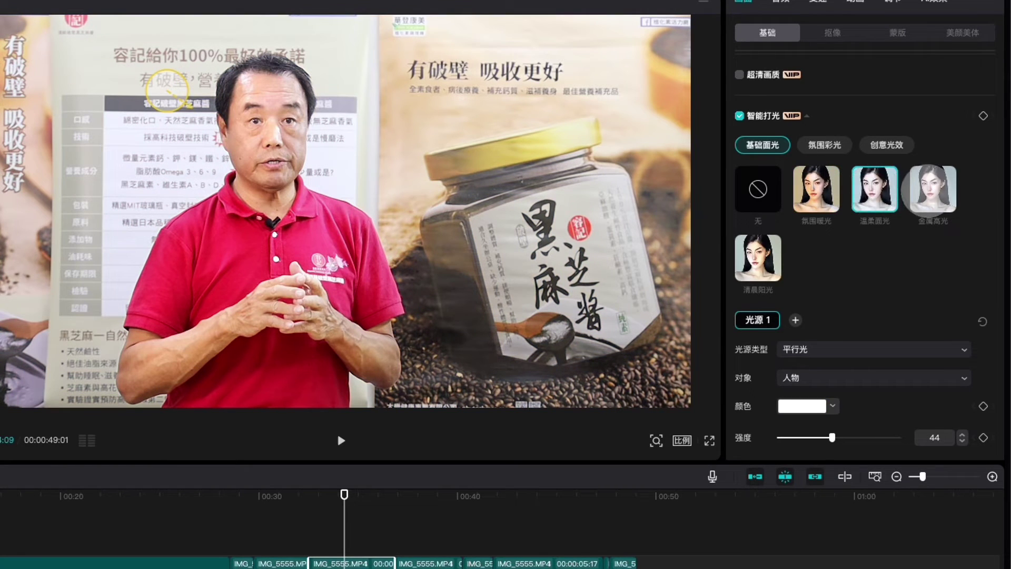
click(931, 190)
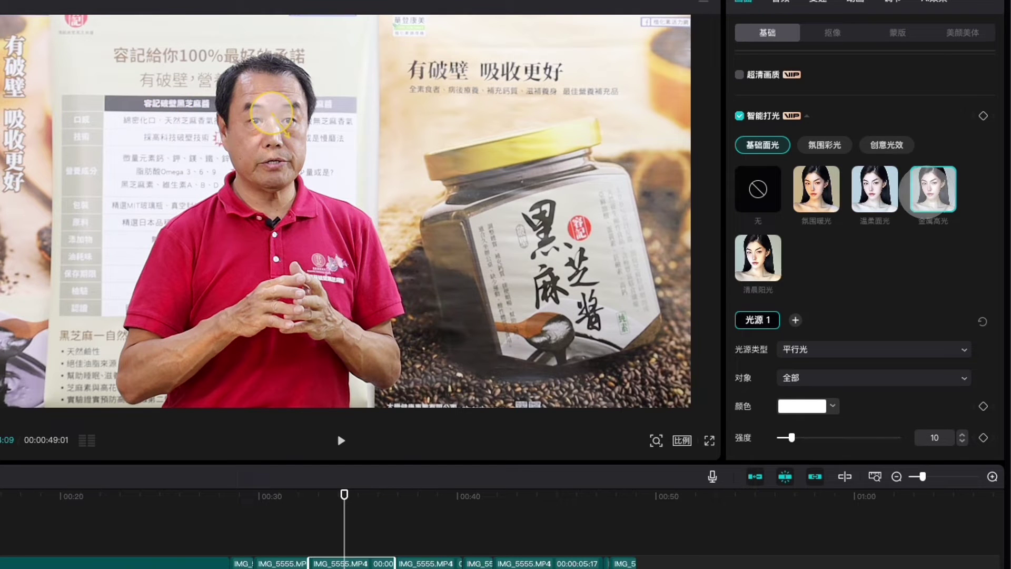
click(757, 257)
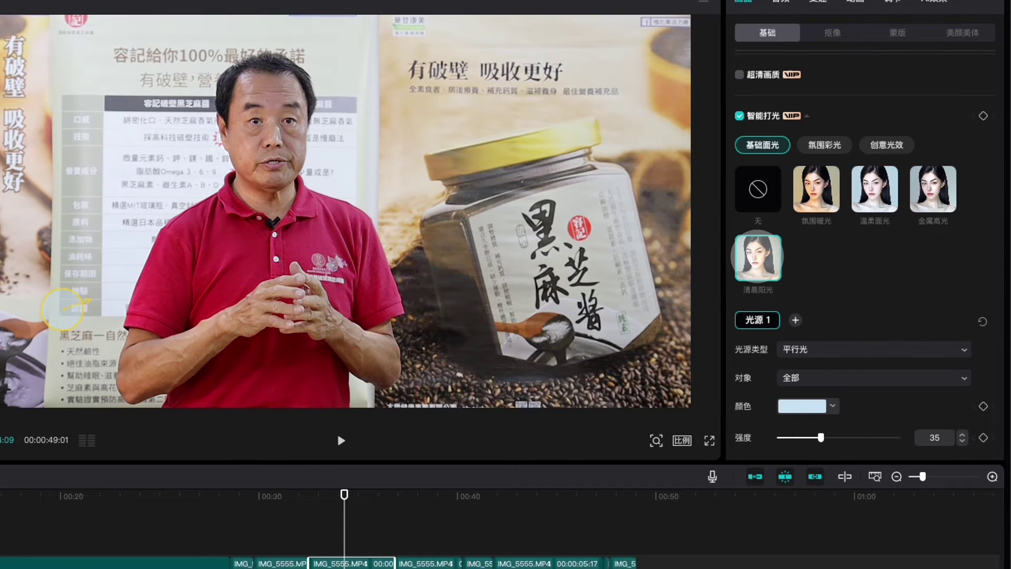
Step: Apply the 温柔面光 preset of 智能打光's basic face lights to the selected clip and bring up its light source settings
click(875, 194)
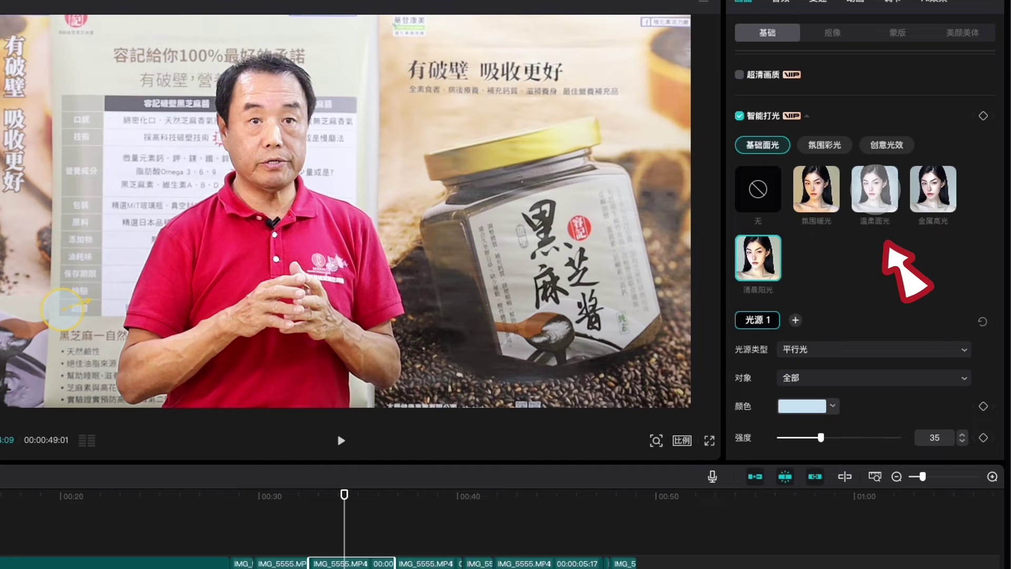
scroll(860, 293, down, 3)
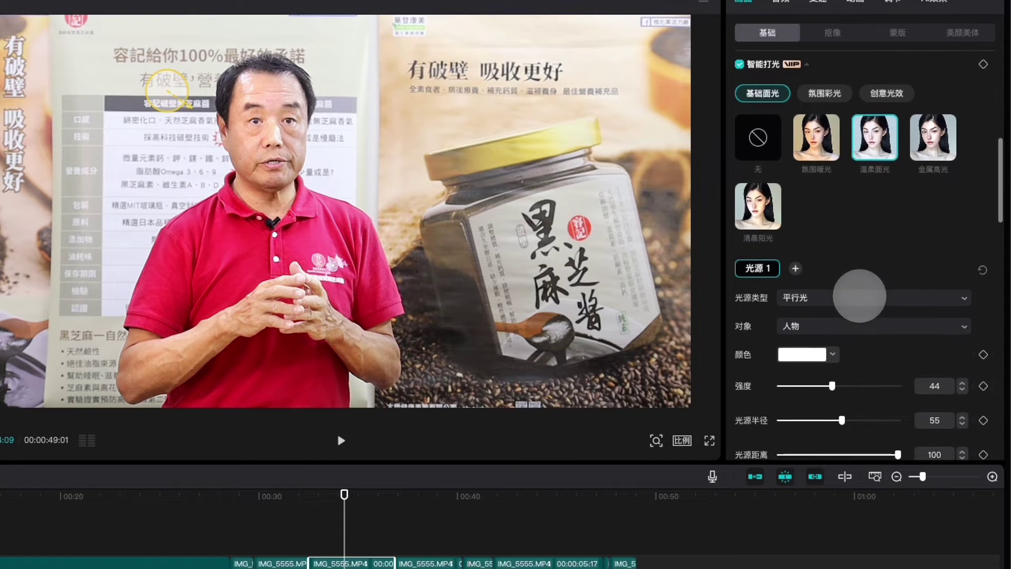
scroll(859, 295, down, 2)
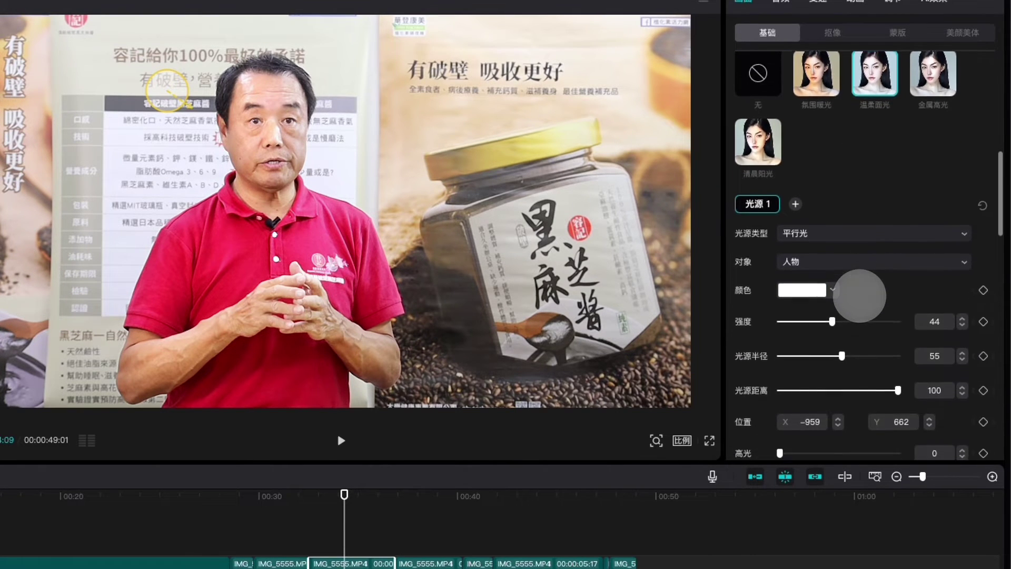
scroll(860, 295, down, 2)
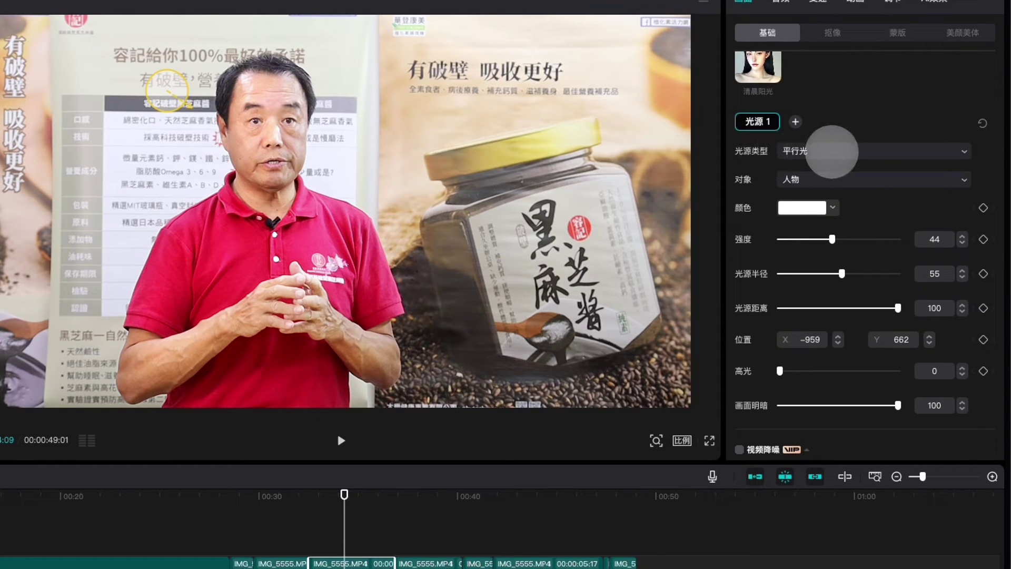
Step: Try 点光源 as the light type of 光源 1 and return it to 平行光
click(964, 151)
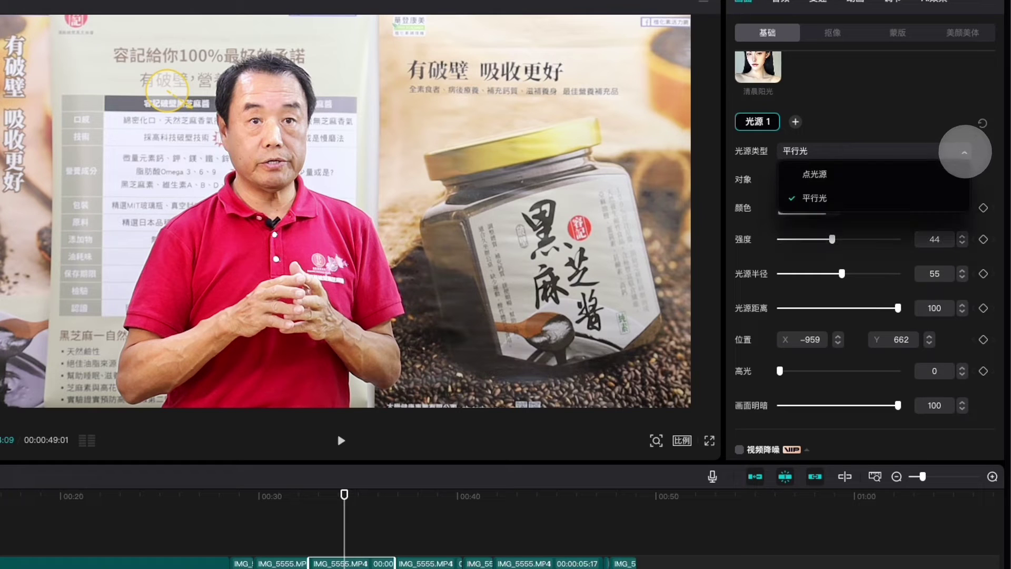
click(811, 174)
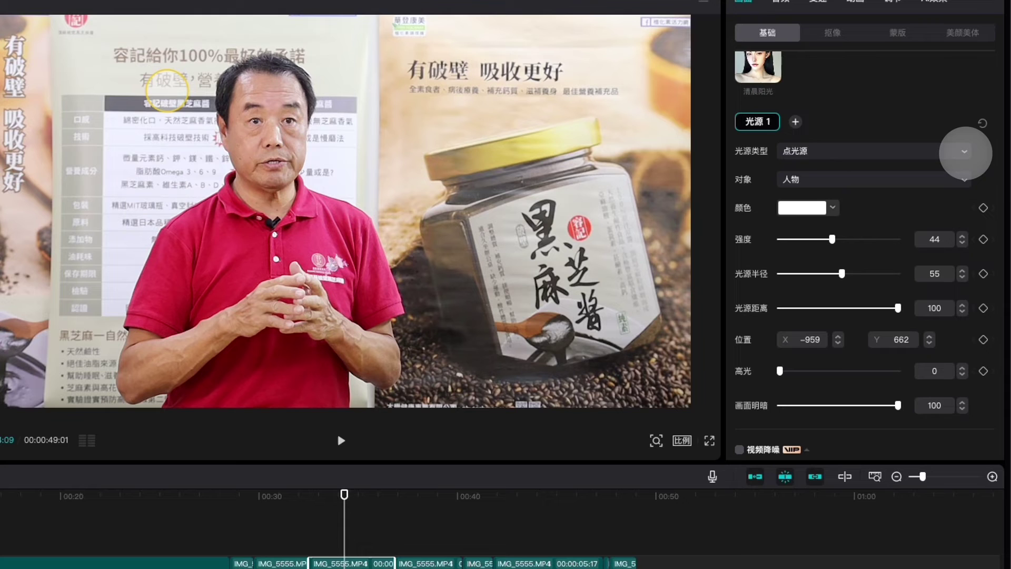
click(966, 153)
click(815, 198)
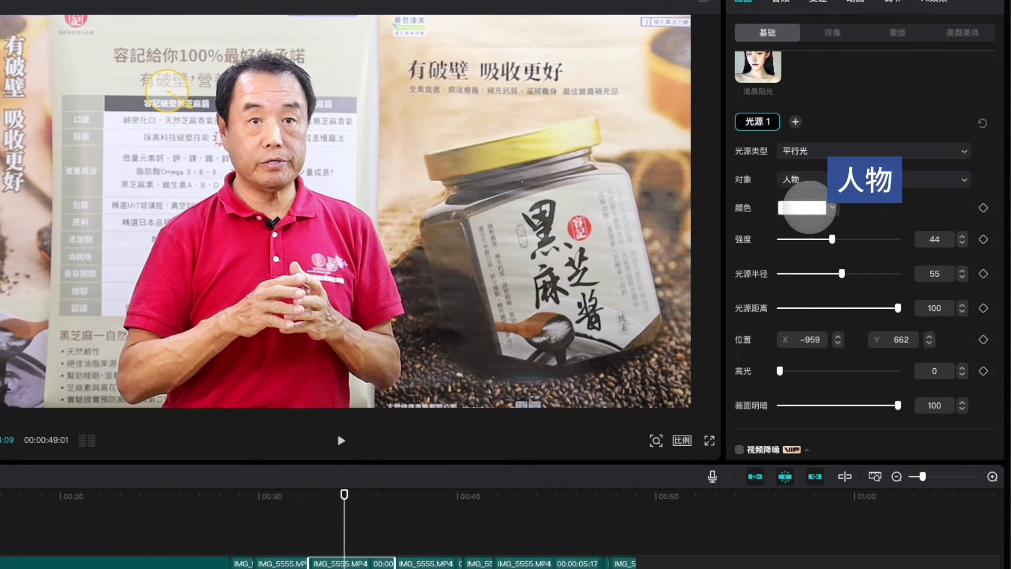
Step: Check the colour options of 光源 1 and set its 强度 and 光源半径 to 100
click(832, 208)
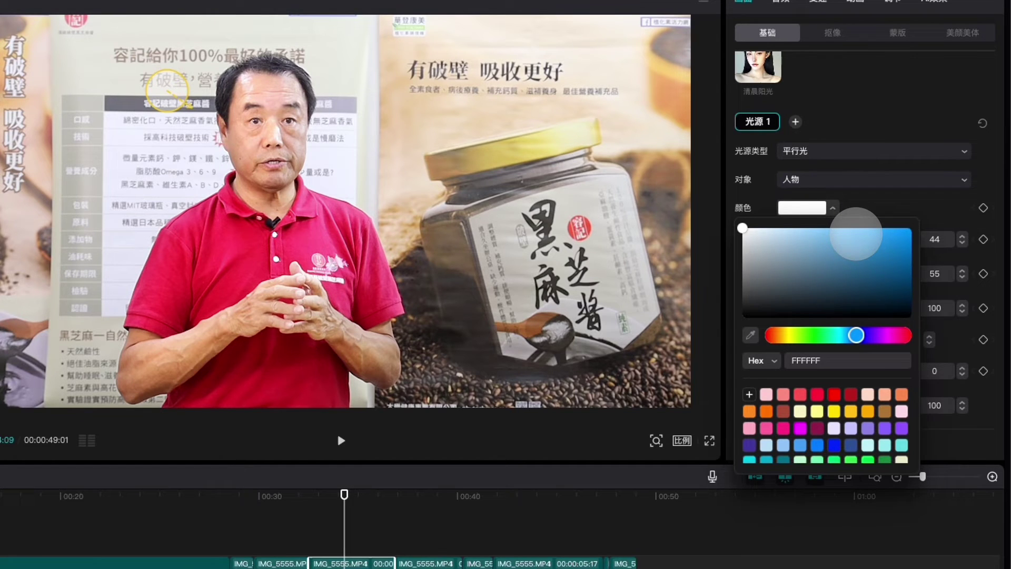
click(873, 206)
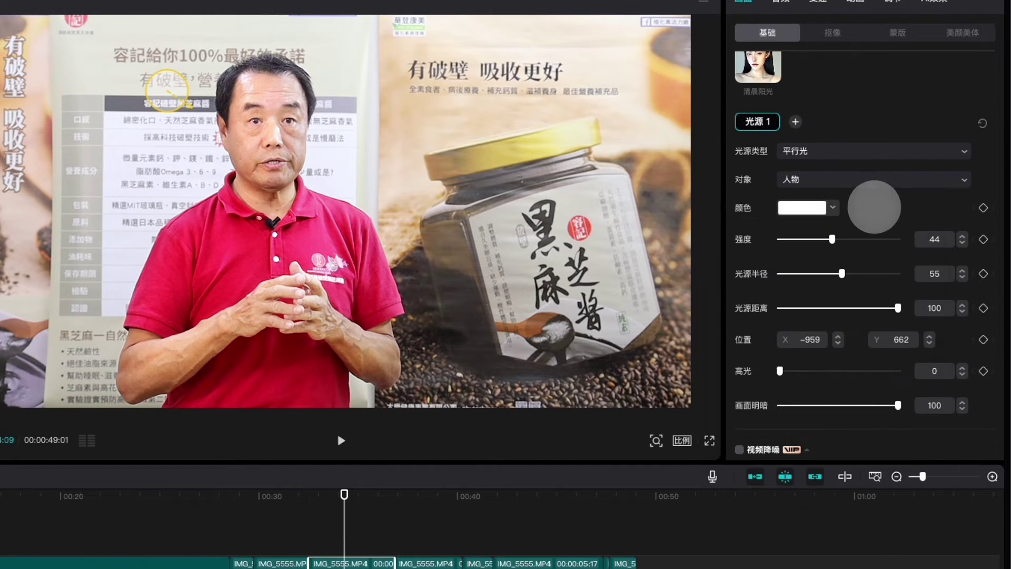
drag(834, 239, 898, 237)
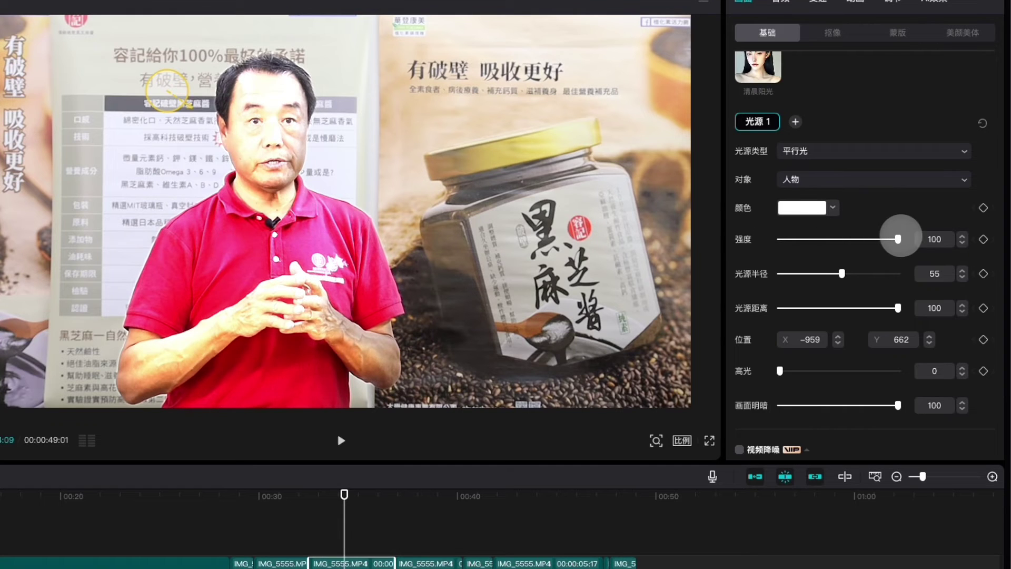
drag(841, 273, 906, 274)
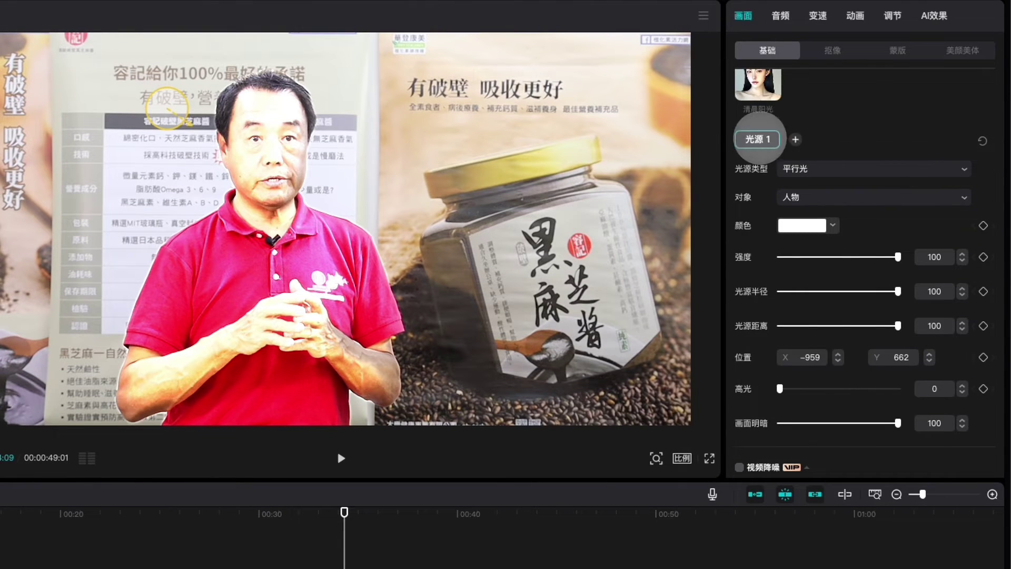
Step: Add a second light source to the clip with type 平行光 and 人物 as its target
scroll(845, 135, up, 1)
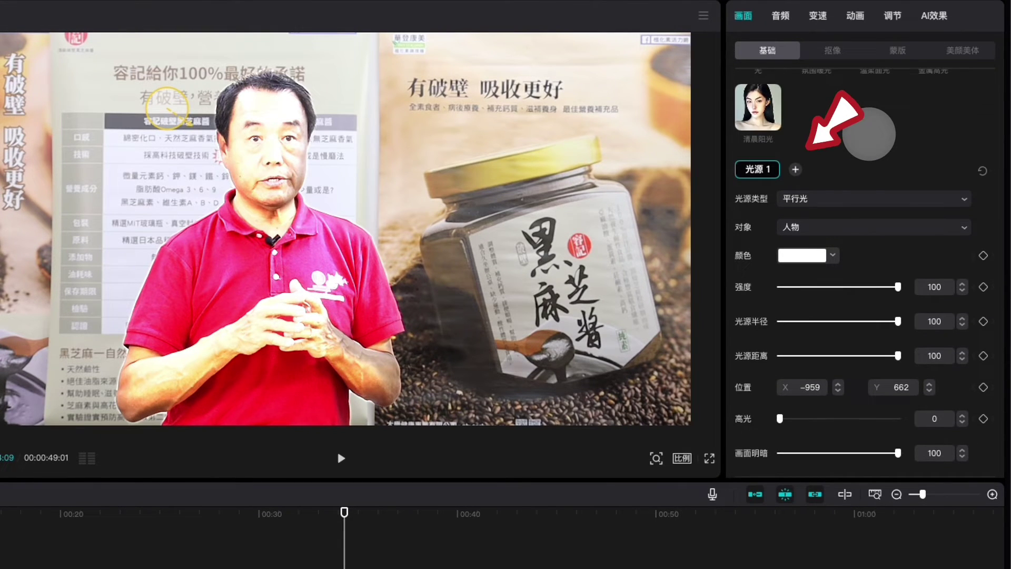
click(795, 169)
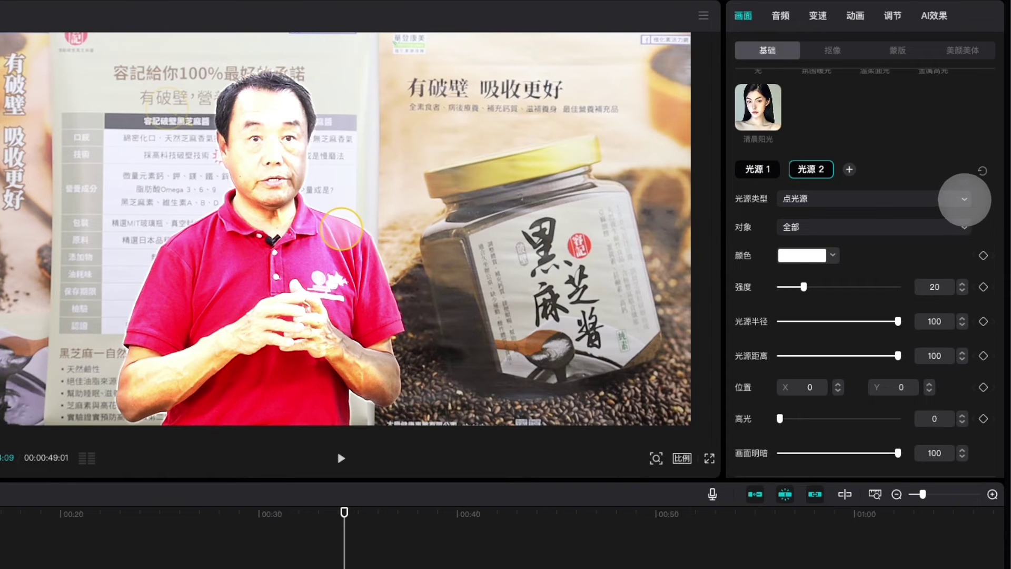
click(965, 199)
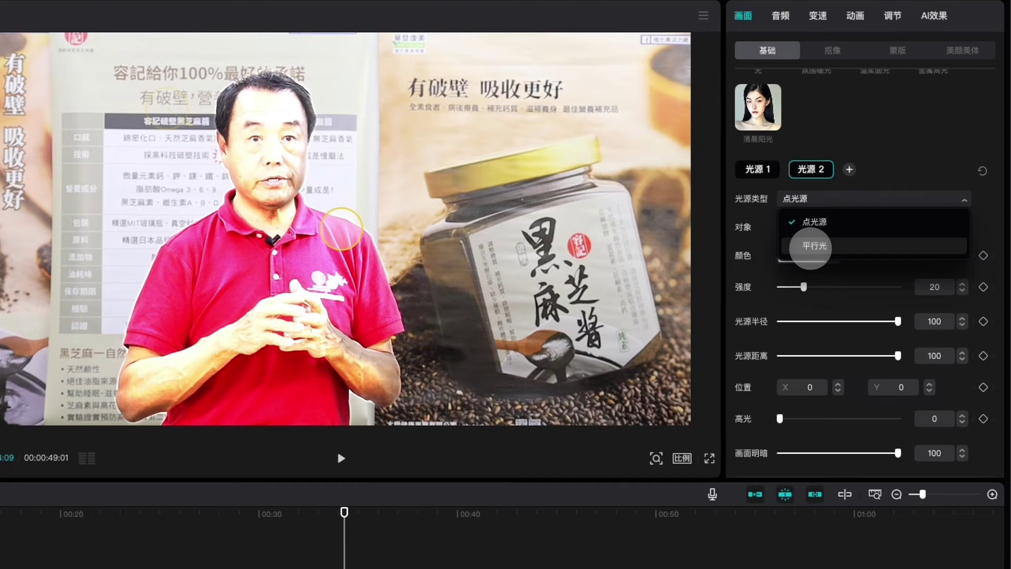
click(811, 246)
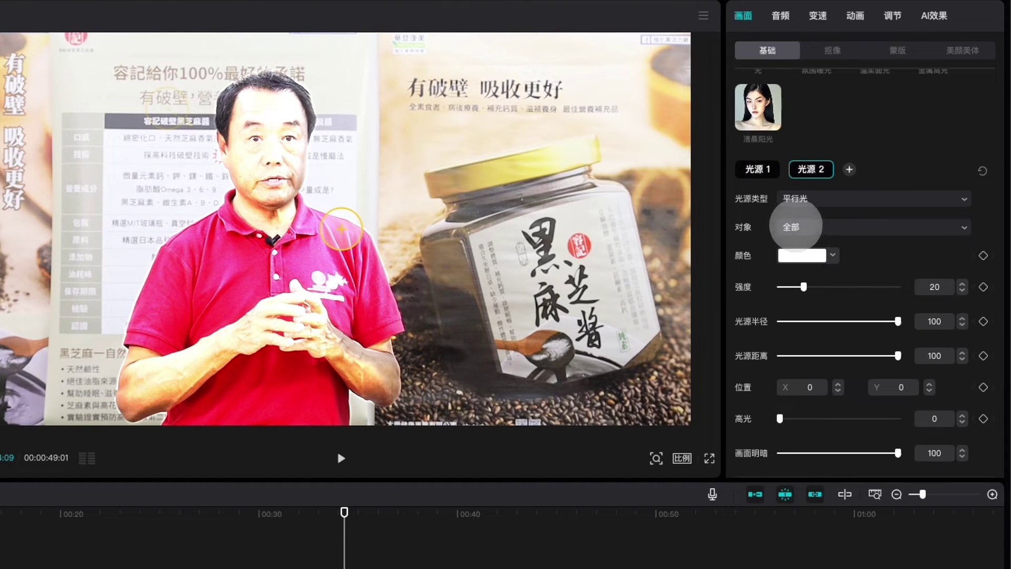
click(964, 227)
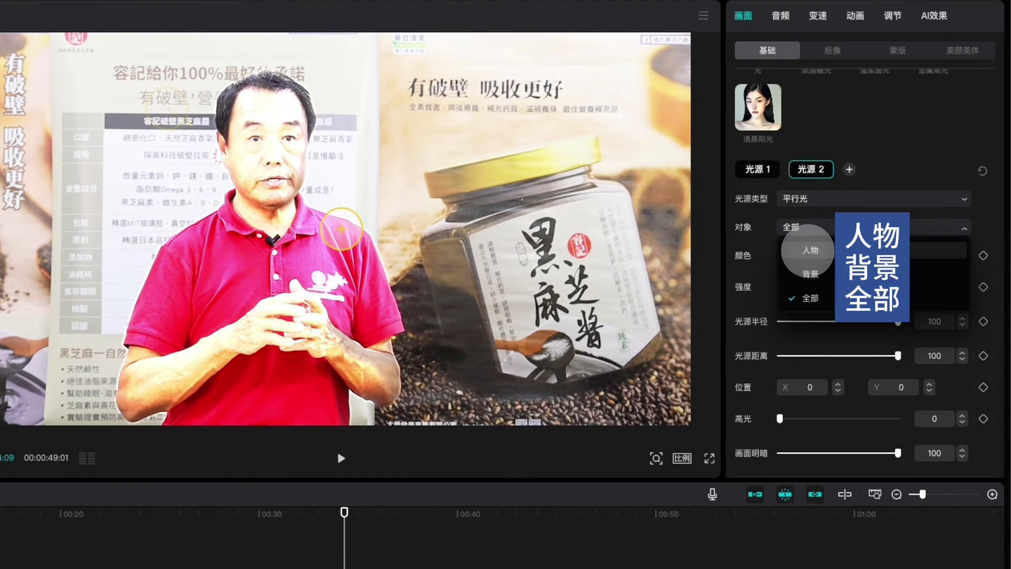
click(808, 250)
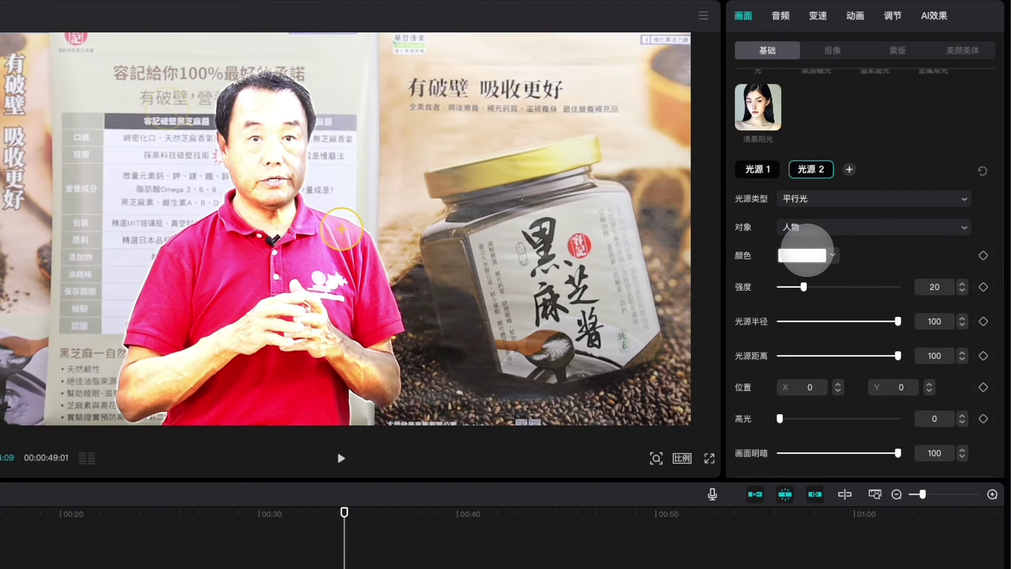
Step: Set the 强度 of 光源 2 to 100 and move the light beside the jar, to about X 461, Y -191
drag(804, 287, 900, 289)
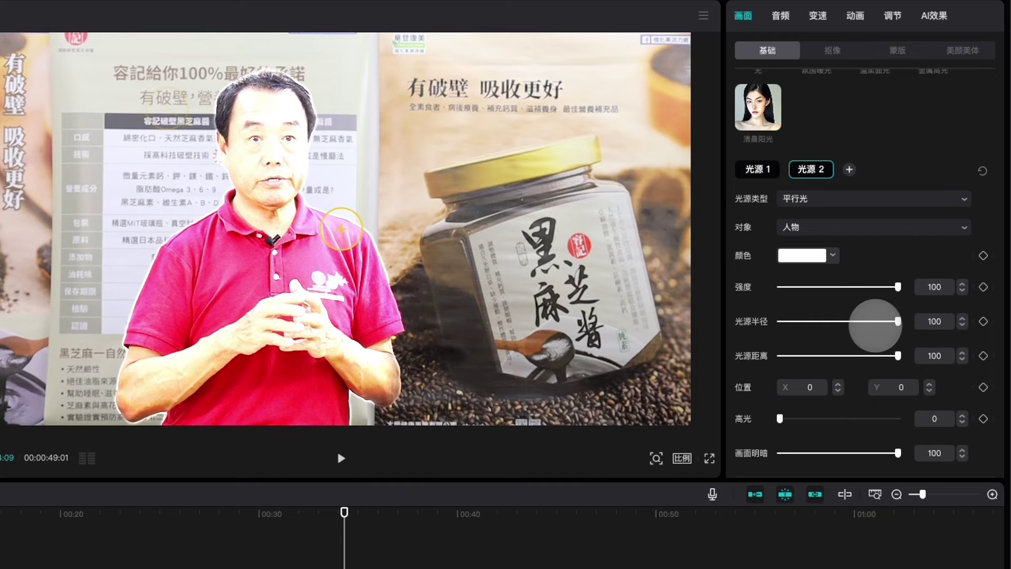
scroll(864, 300, up, 1)
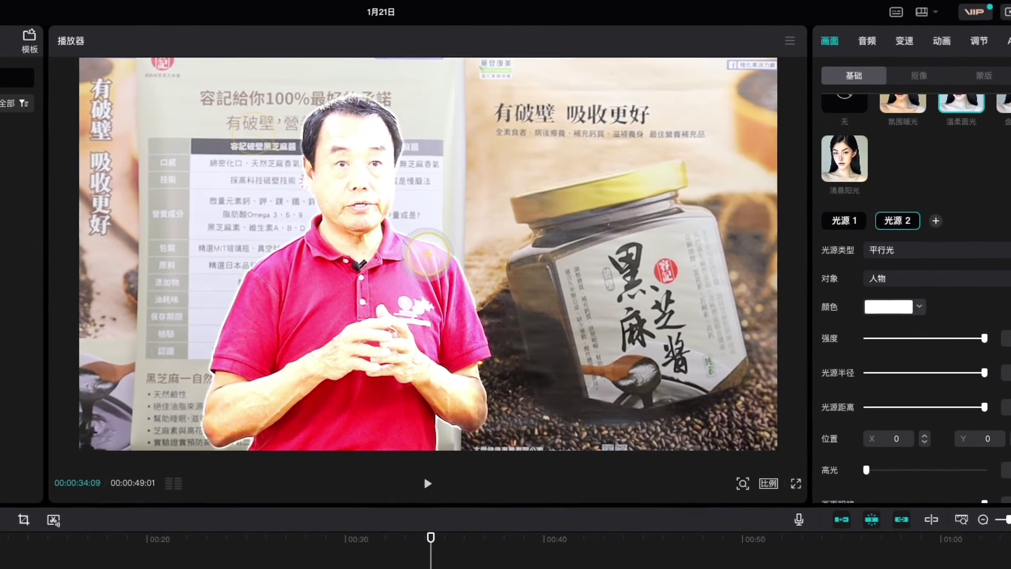
drag(342, 229, 488, 170)
drag(574, 196, 521, 295)
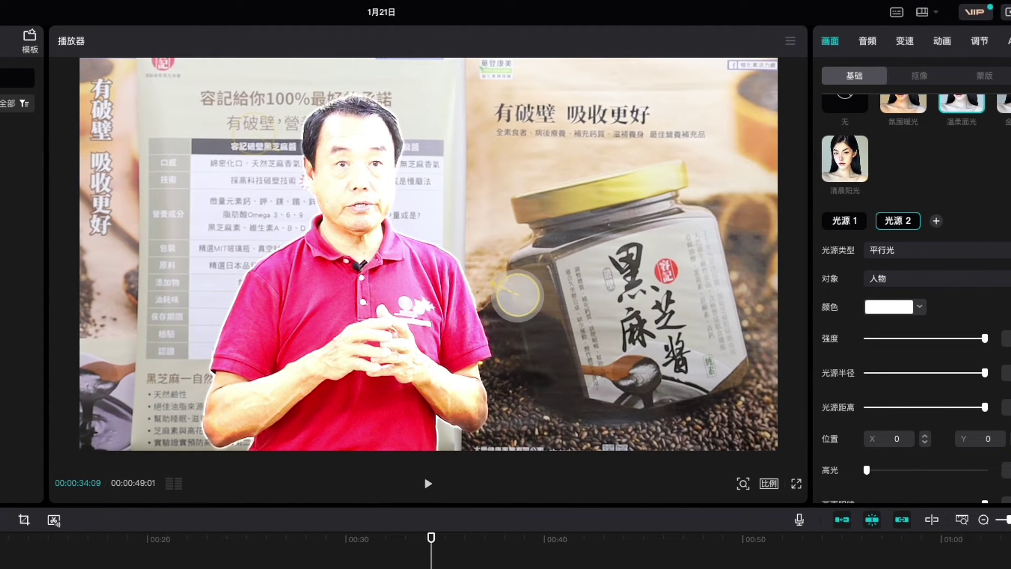
Step: Move 光源 1 to about X -1197, Y 727 and set its 光源半径 to 33, 光源距离 to 1 and 强度 to 55
click(845, 221)
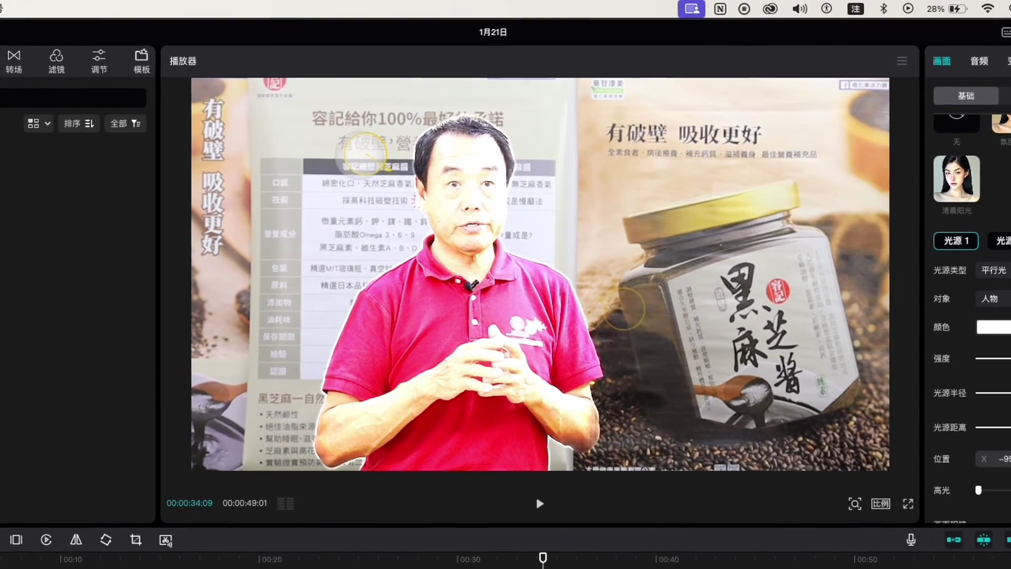
drag(363, 153, 321, 142)
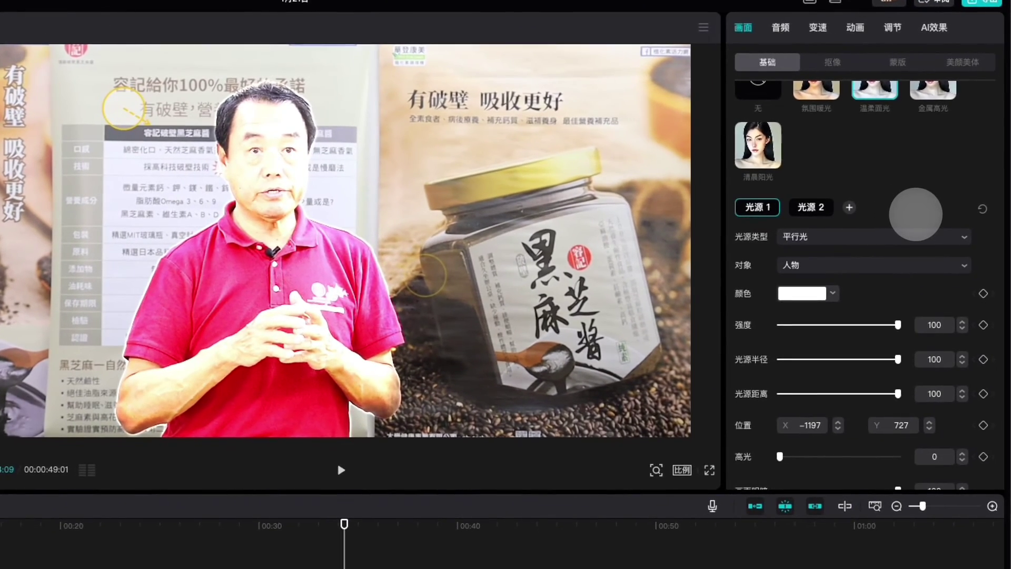
scroll(883, 321, down, 3)
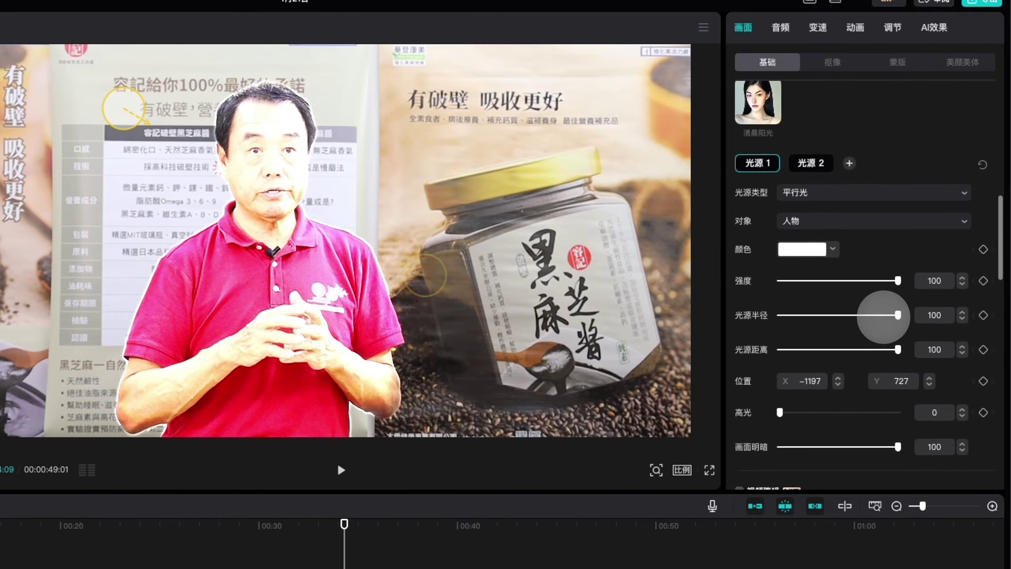
drag(898, 285, 814, 284)
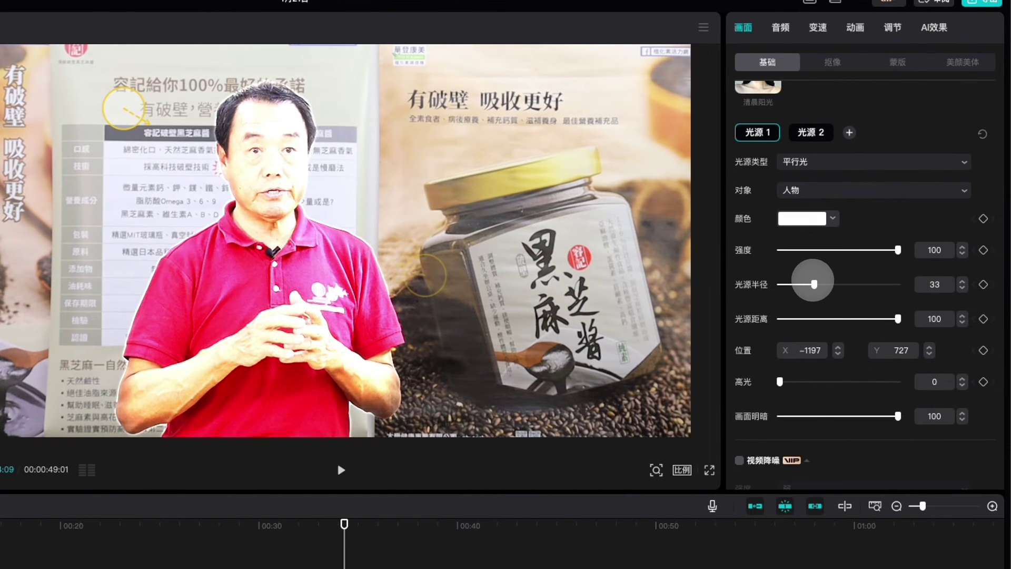
drag(898, 319, 840, 318)
drag(898, 250, 845, 257)
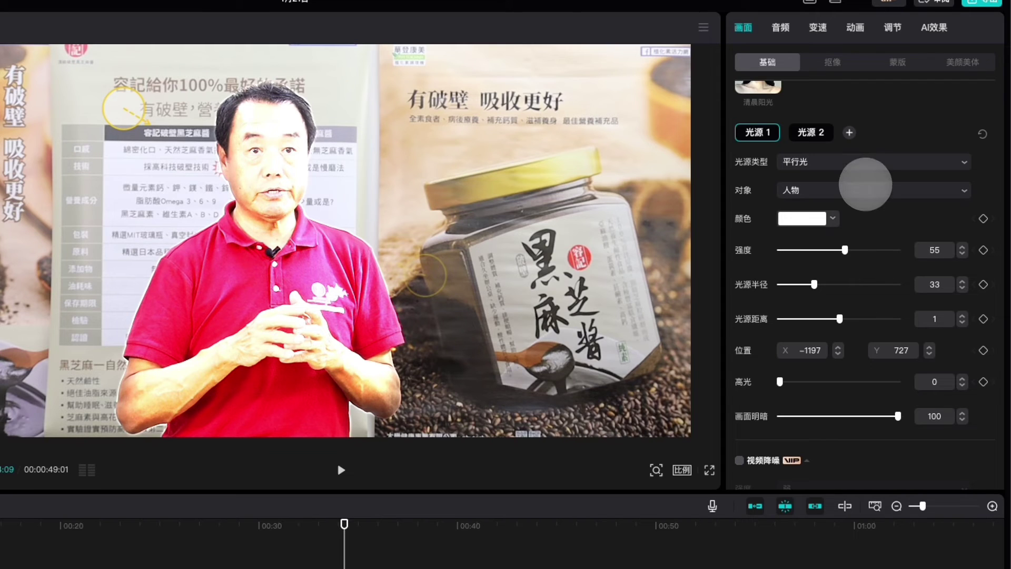
Step: Set the 光源半径 of 光源 2 to 44, its 光源距离 to 13 and its 强度 to 75
click(812, 132)
drag(898, 284, 848, 284)
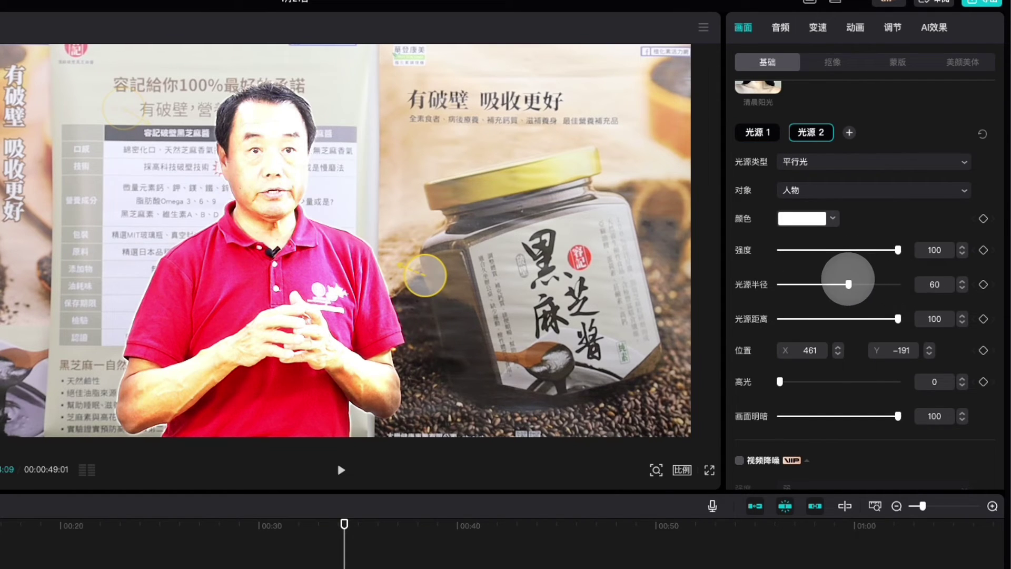
drag(898, 318, 847, 319)
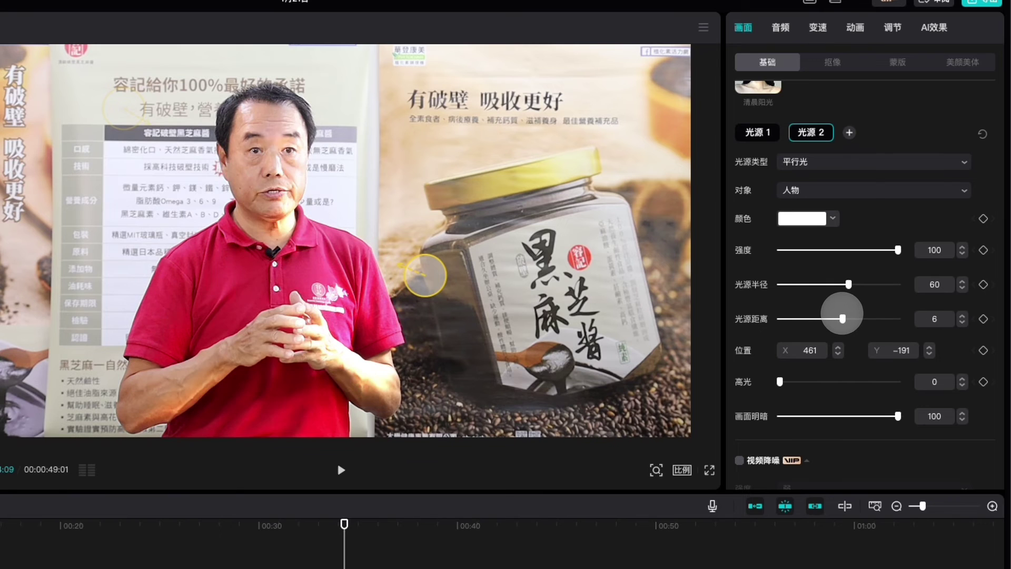
mouse_move(848, 284)
mouse_down()
mouse_move(805, 284)
mouse_move(828, 284)
mouse_up()
drag(898, 249, 859, 250)
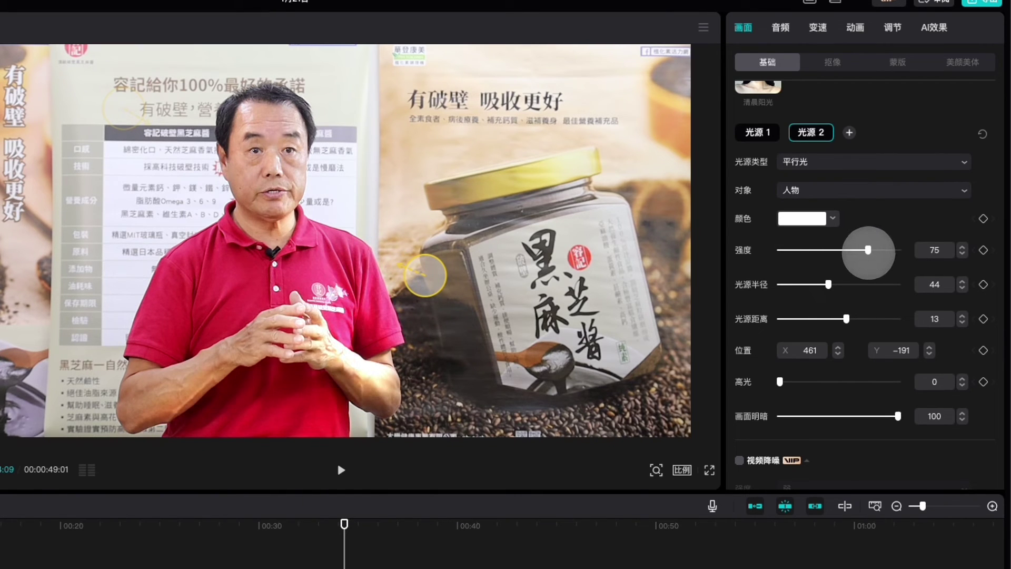
click(758, 132)
click(812, 132)
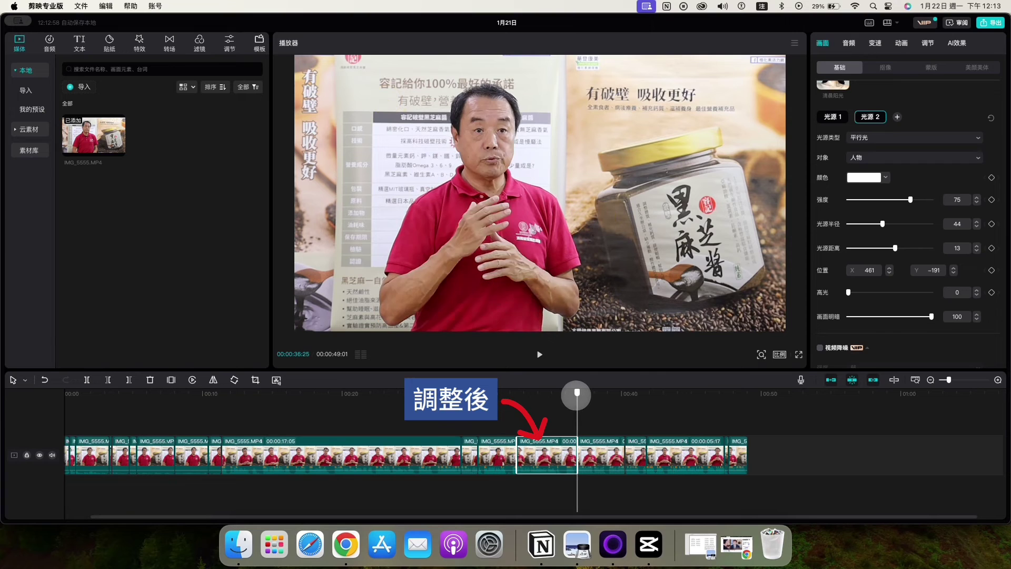
Step: Enable 美颜 on the clip with 磨皮 33, 祛法令纹 32, 白牙 36 and the tan 肤色, and play back the result
drag(592, 400, 560, 396)
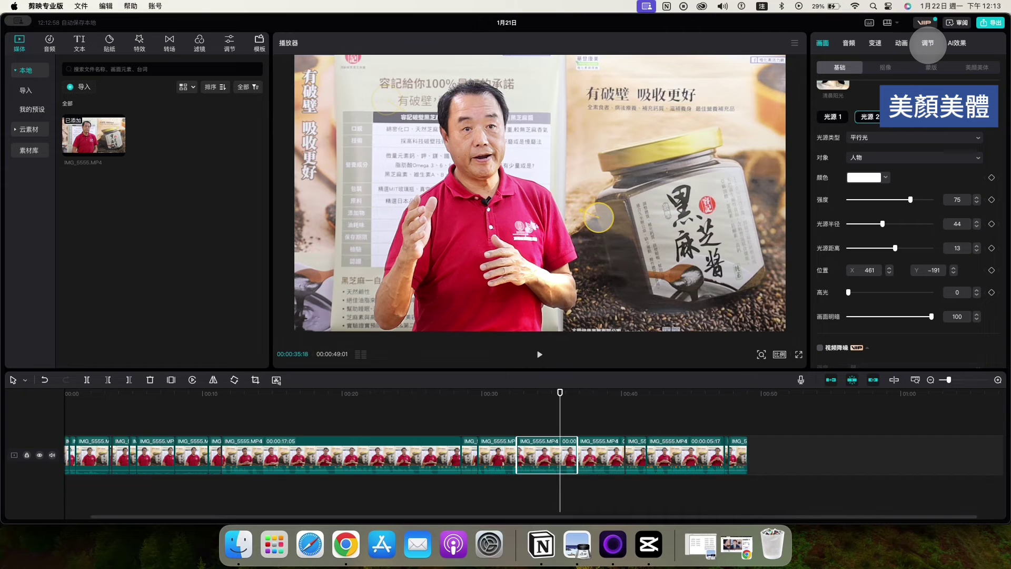
click(977, 68)
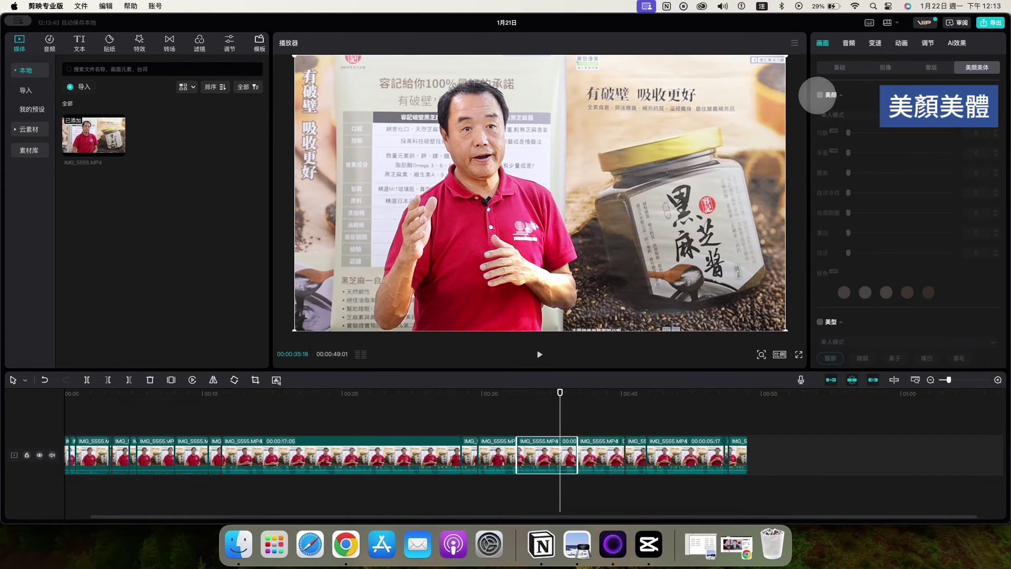
click(820, 95)
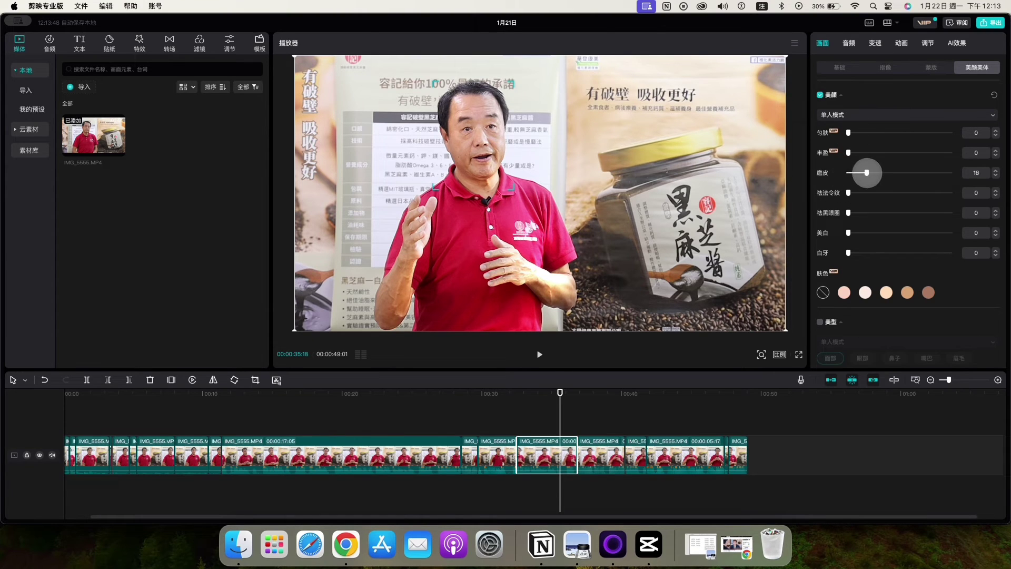
drag(858, 193, 882, 193)
drag(848, 253, 886, 252)
click(907, 292)
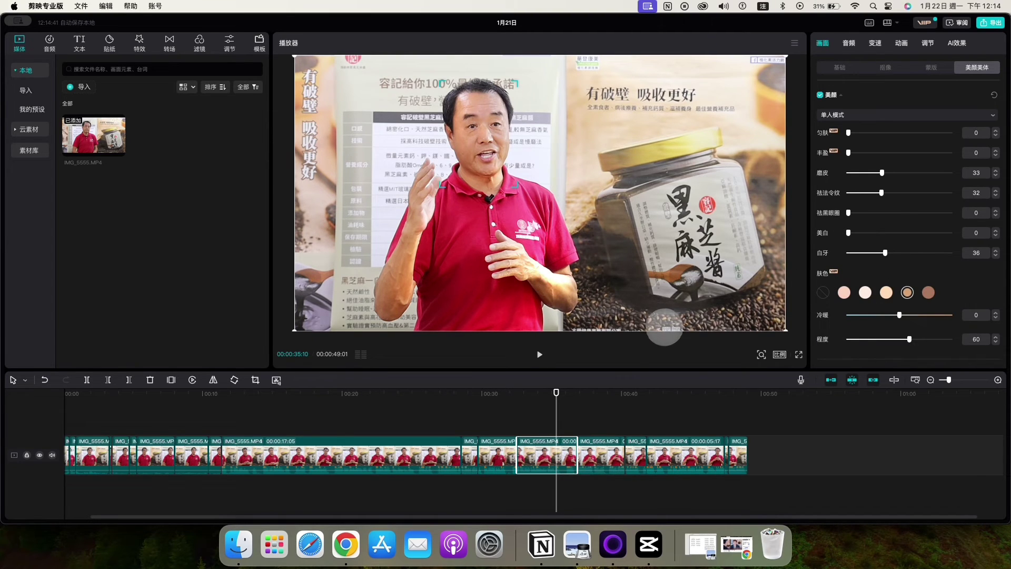
click(540, 352)
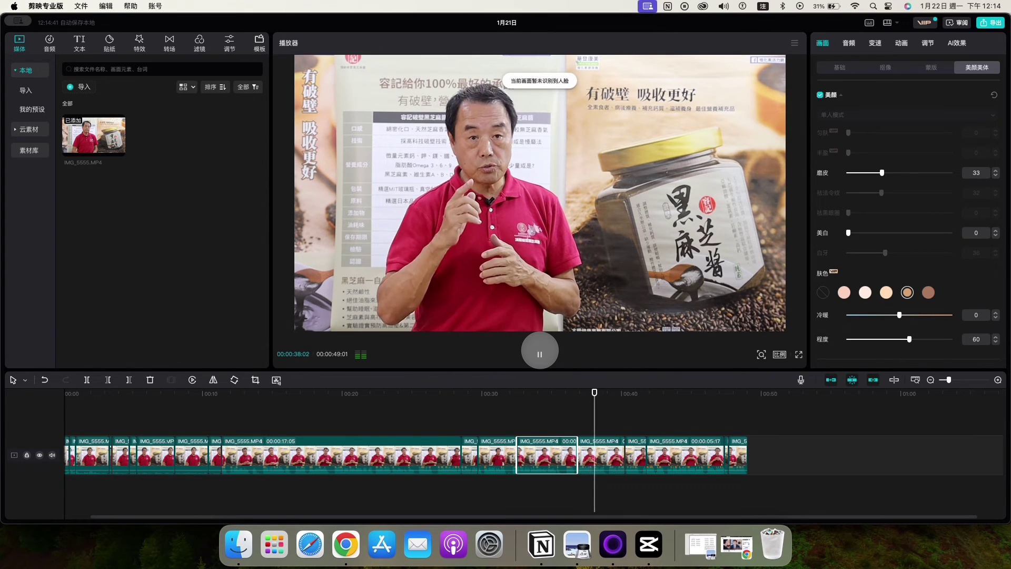
click(530, 354)
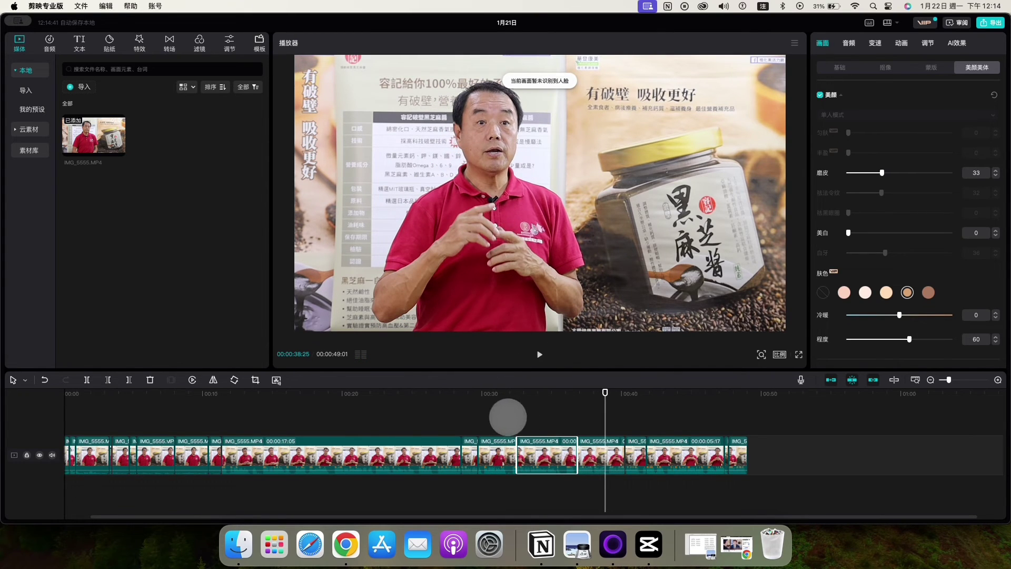
Step: Play back the timeline from about 00:00:31 into the retouched clip to compare the picture before and after the adjustments
click(499, 415)
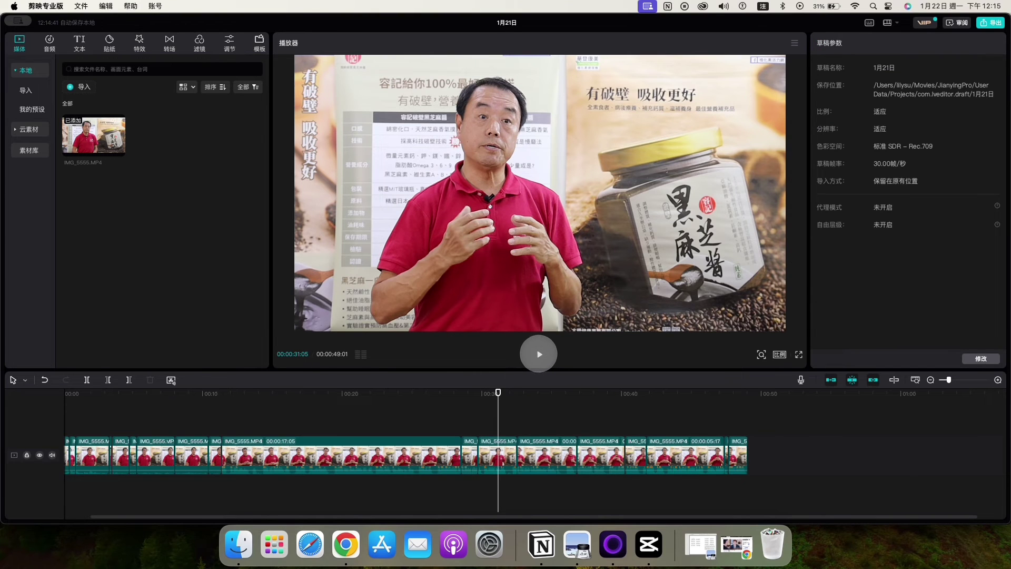
click(539, 354)
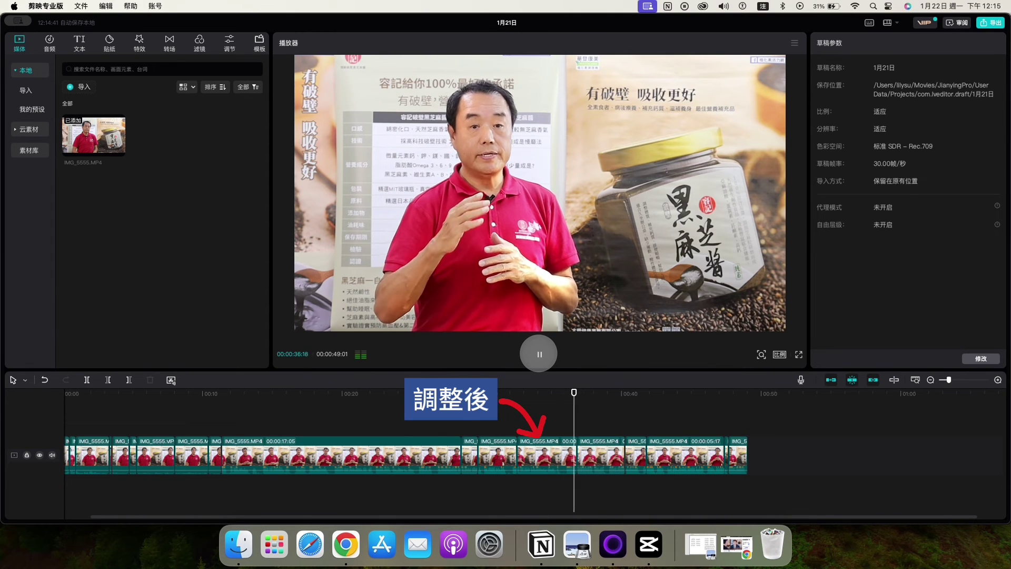
key(space)
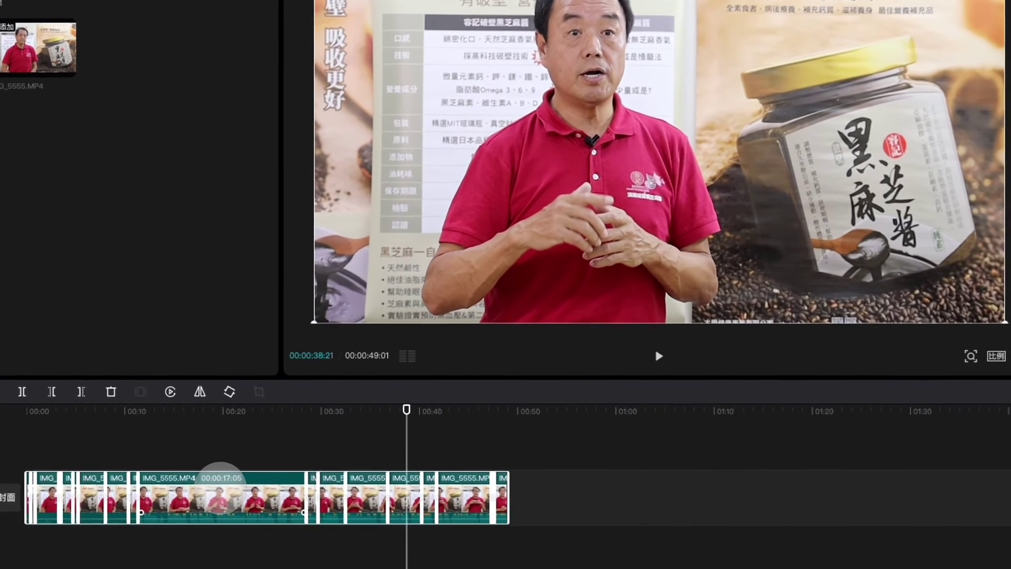
Step: Combine all the selected timeline clips into one group and apply the 温柔面光 preset of 智能打光 to it
right_click(220, 482)
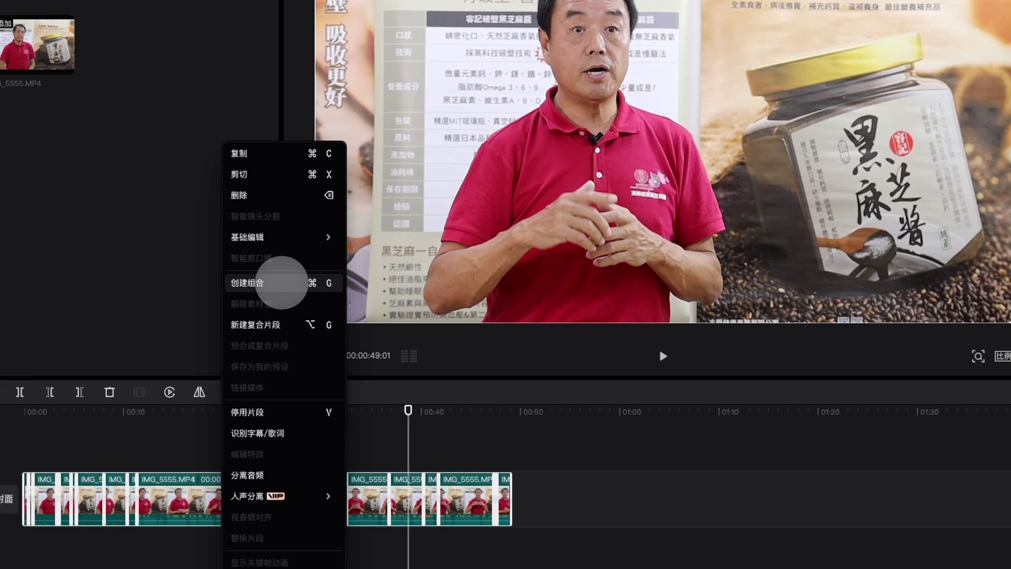
click(282, 283)
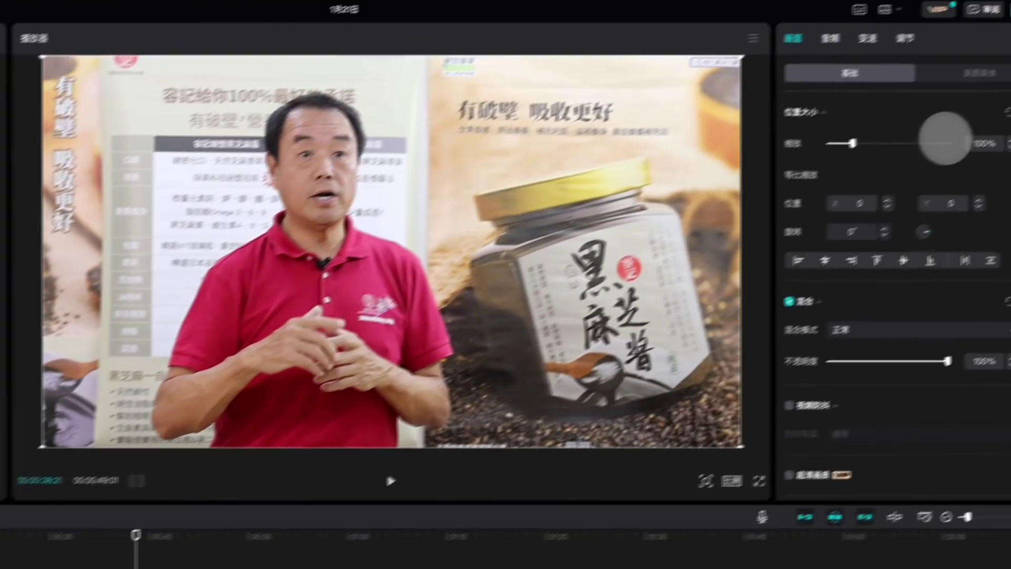
scroll(819, 268, down, 5)
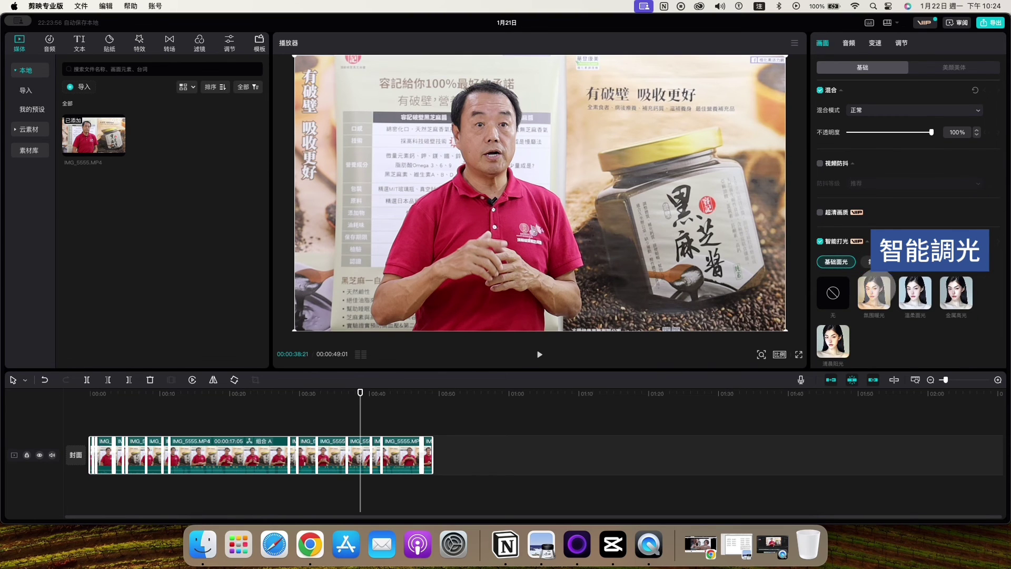
click(916, 293)
scroll(915, 292, down, 1)
Step: Examine the 美颜美体 settings available for the grouped clips, from 美颜 down to 美型
click(955, 68)
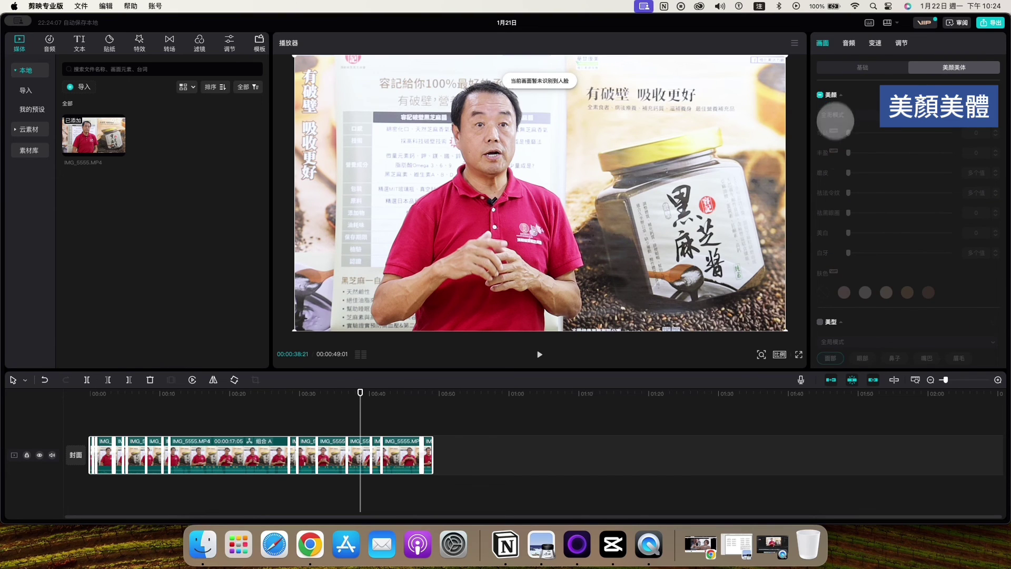
scroll(842, 179, down, 3)
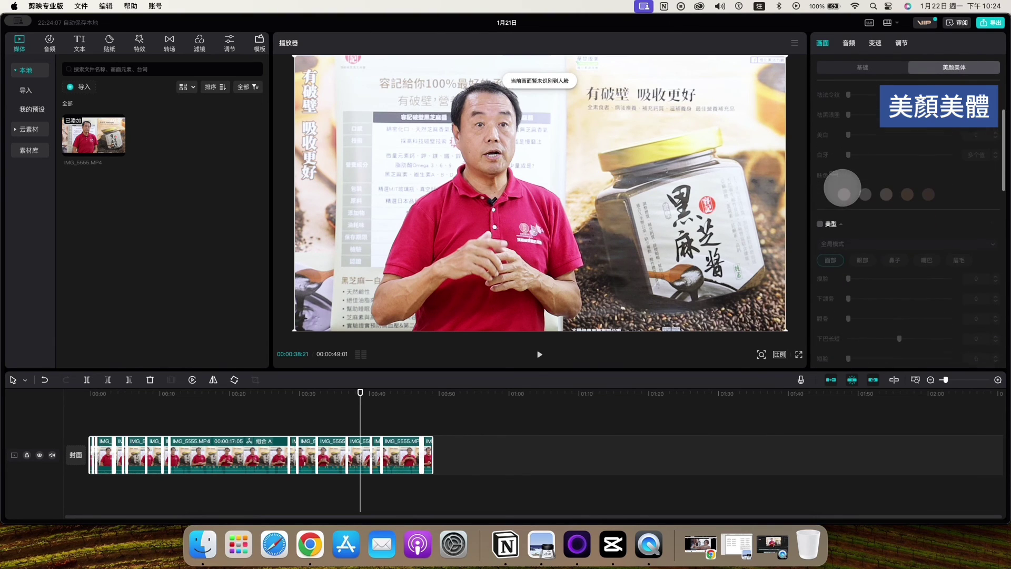
scroll(839, 210, up, 3)
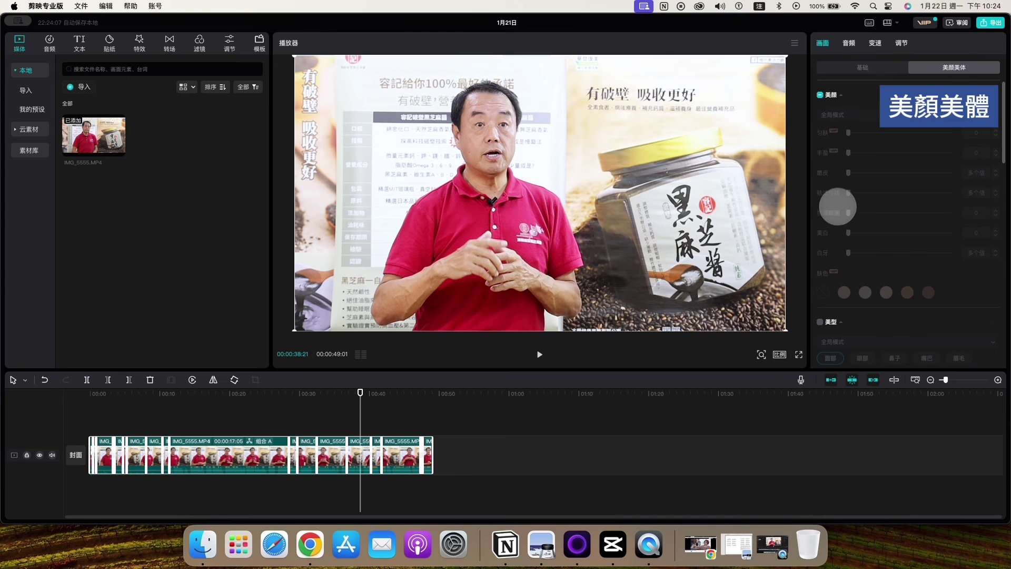